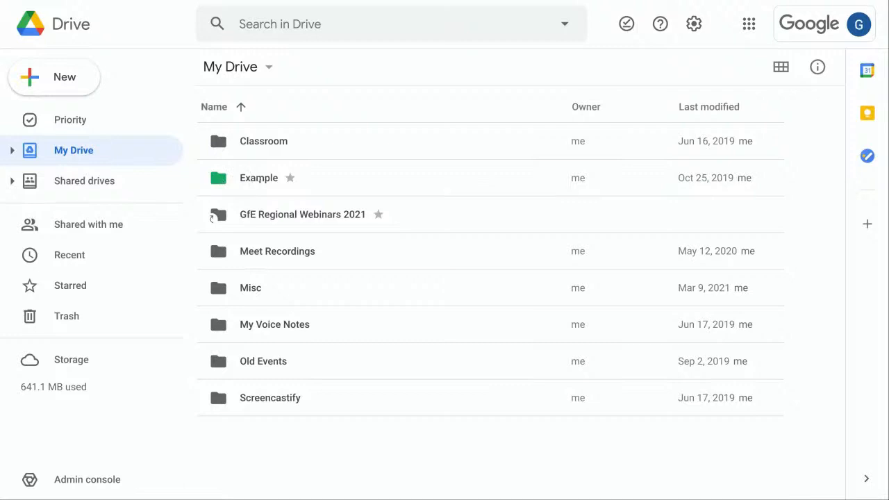
Step: Open the Example folder to list Lesson Plans, Anyone, Postcards and This is Me
{"action": "right_click", "coordinate": [263, 181]}
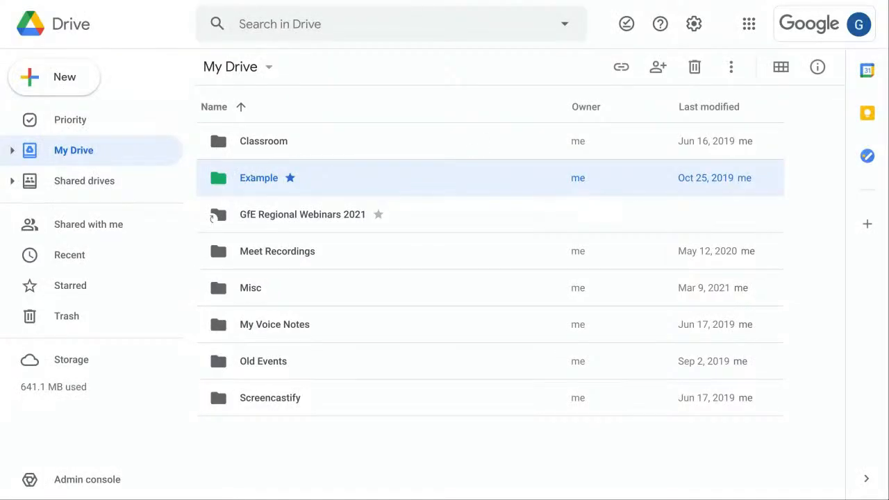
{"action": "double_click", "coordinate": [258, 181]}
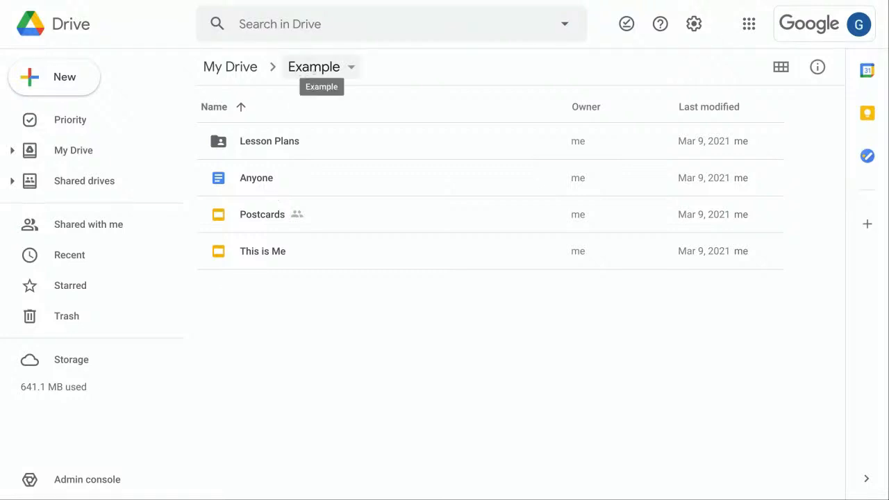
Step: Move the Anyone document into a sidebar folder and select the This is Me presentation
{"action": "left_click_drag", "start_coordinate": [257, 178], "coordinate": [88, 276]}
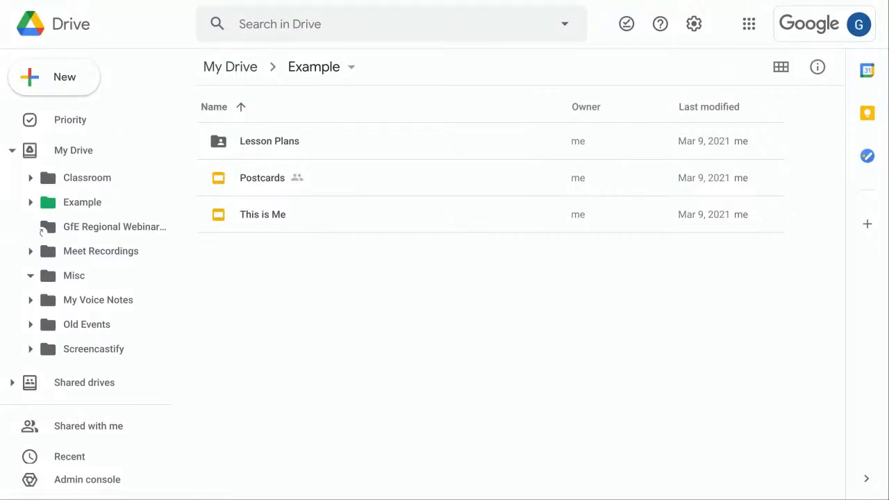
{"action": "left_click", "coordinate": [281, 216]}
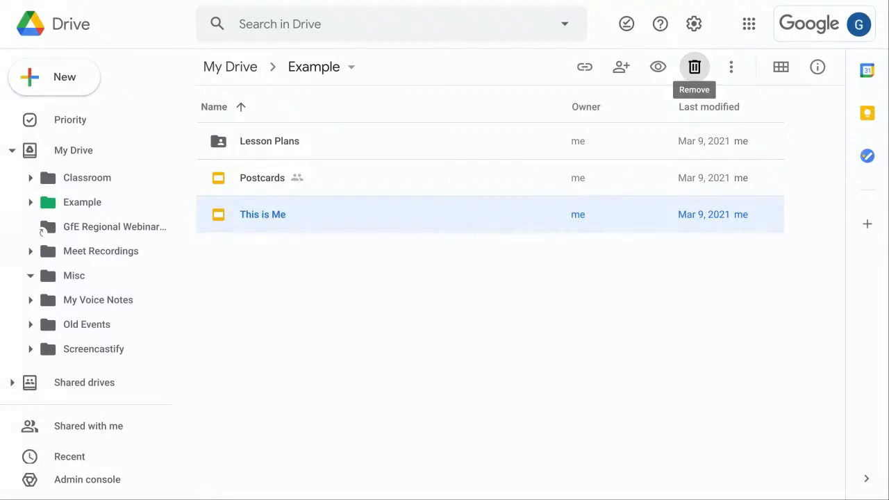
Step: Move This is Me to the trash, then collapse My Drive to reveal Shared drives
{"action": "left_click", "coordinate": [695, 67]}
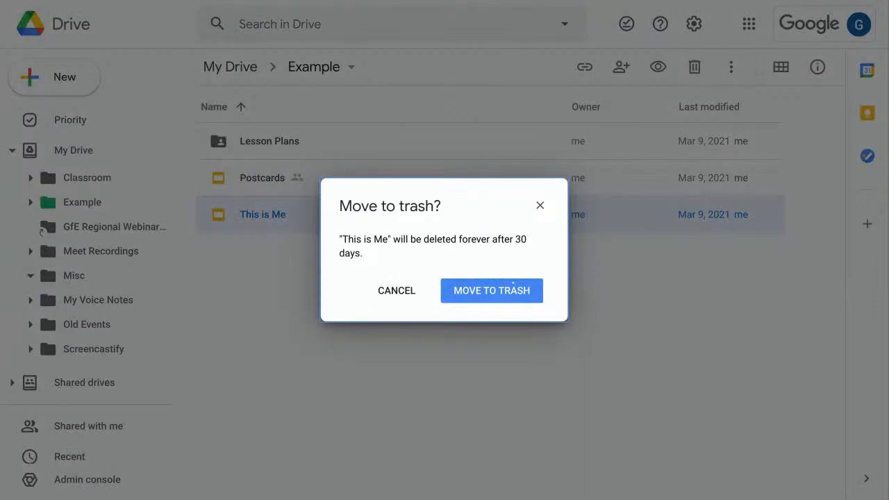
{"action": "left_click", "coordinate": [512, 284]}
{"action": "scroll", "coordinate": [14, 152], "scroll_direction": "down", "scroll_amount": 1}
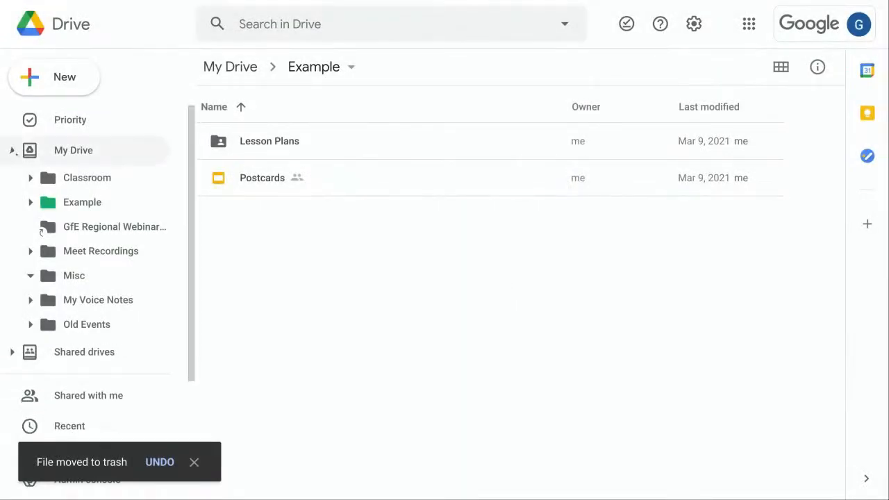
{"action": "left_click", "coordinate": [12, 150]}
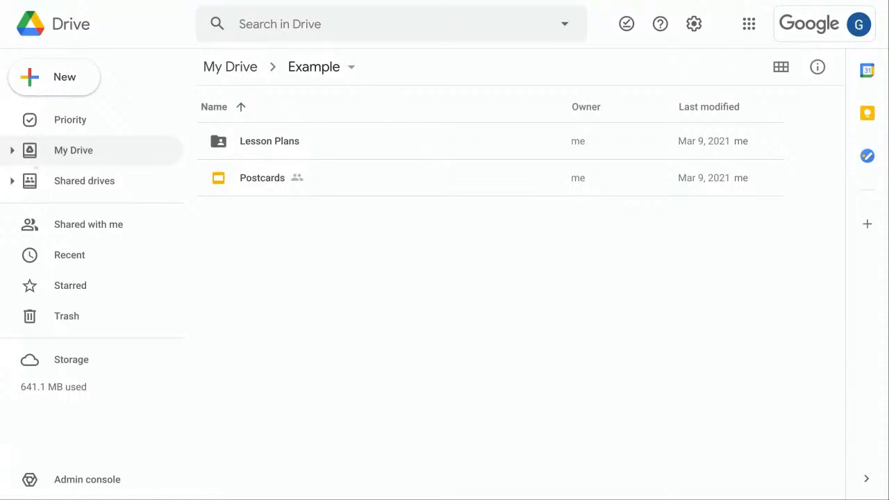
{"action": "left_click", "coordinate": [84, 181]}
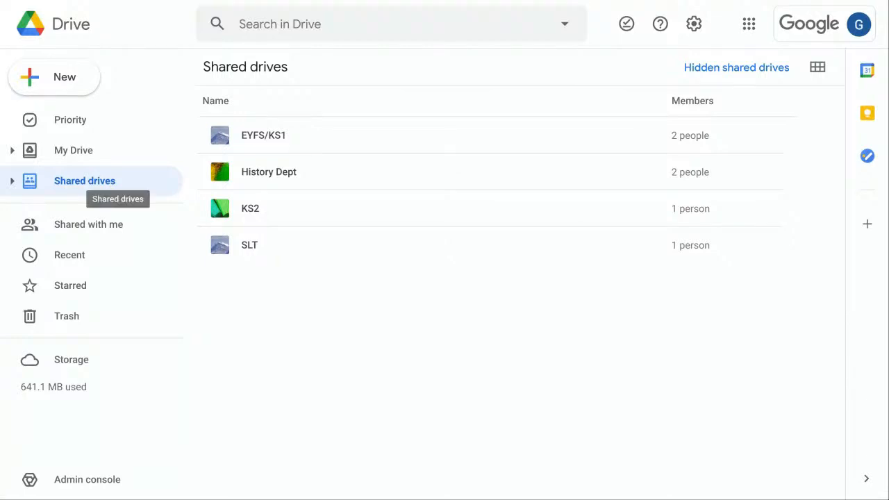
Step: Create a new shared drive named 'Geography Dept' from the Shared drives menu
{"action": "right_click", "coordinate": [89, 180]}
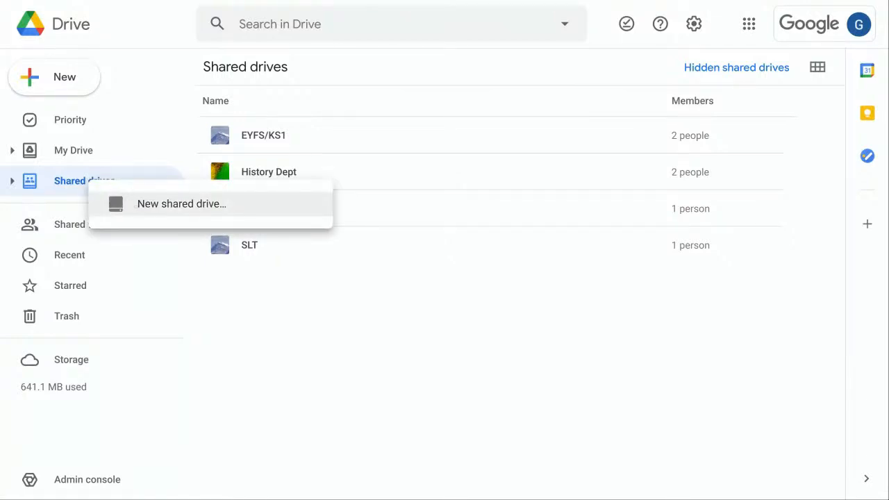
{"action": "left_click", "coordinate": [136, 204]}
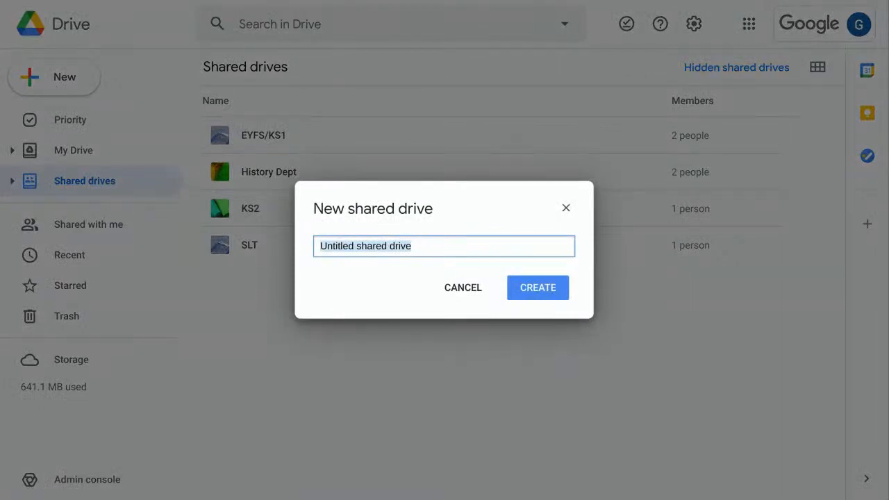
{"action": "type", "text": "G"}
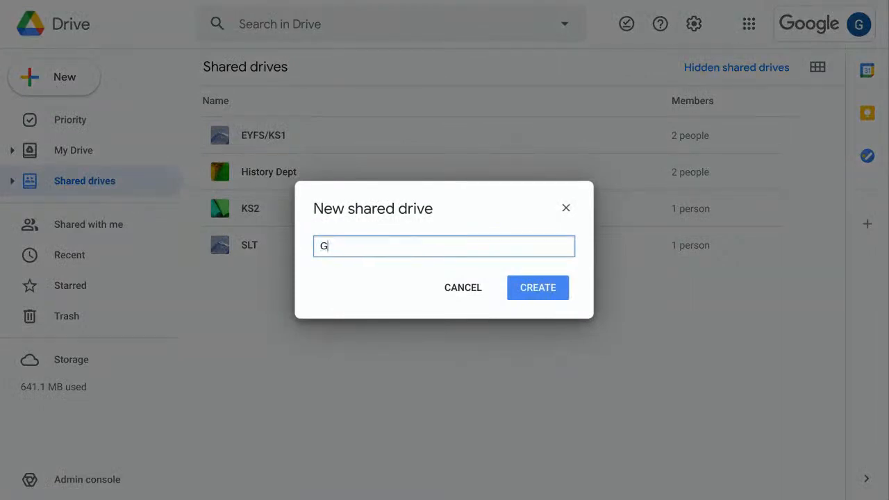
{"action": "type", "text": "eography Dept"}
{"action": "left_click", "coordinate": [516, 287]}
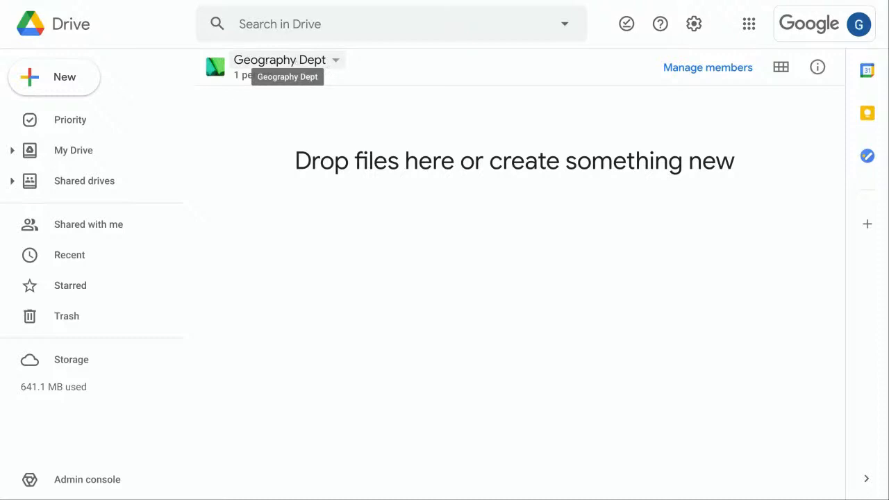
Step: Add the colleague found by search as a Content manager member of Geography Dept
{"action": "left_click", "coordinate": [285, 61]}
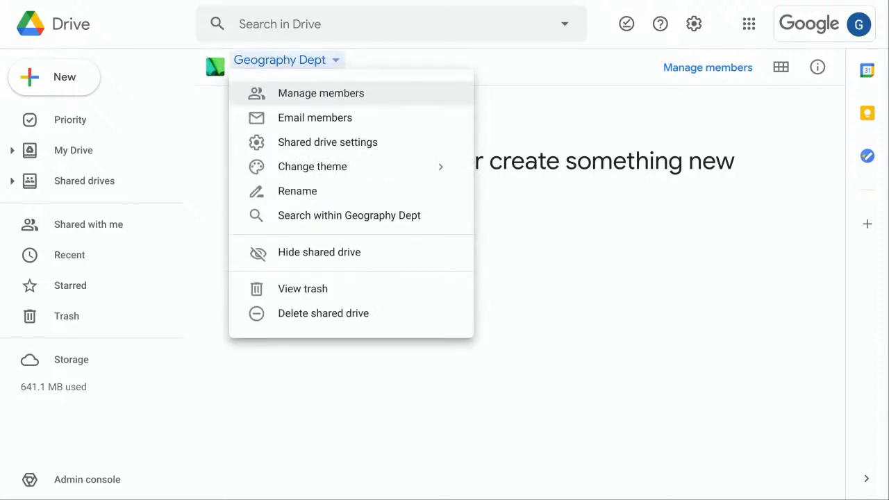
{"action": "left_click", "coordinate": [301, 95]}
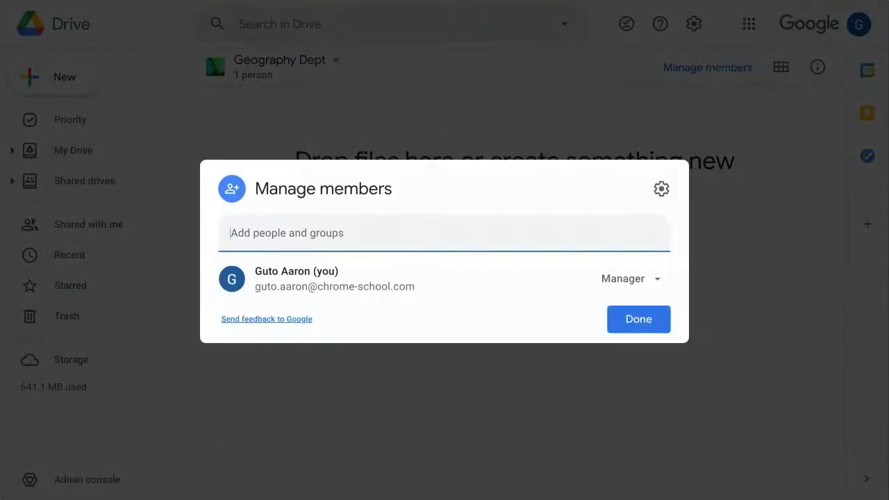
{"action": "type", "text": "wendyh"}
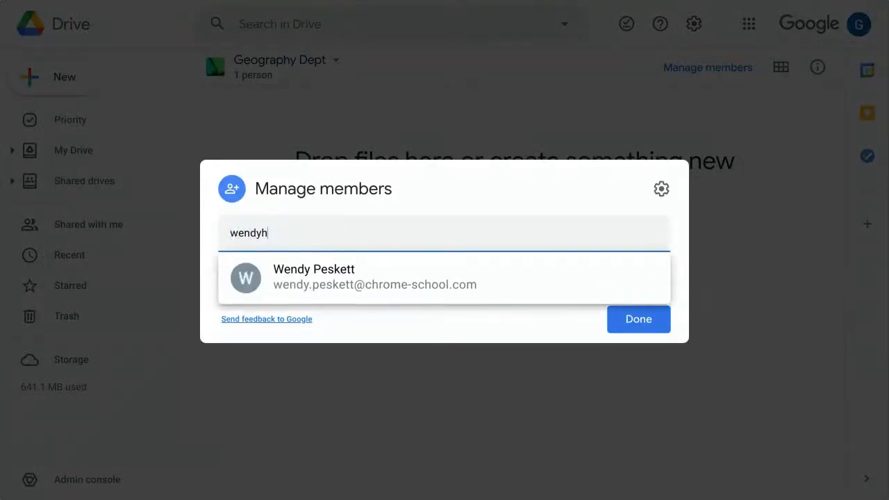
{"action": "key", "text": "BackSpace"}
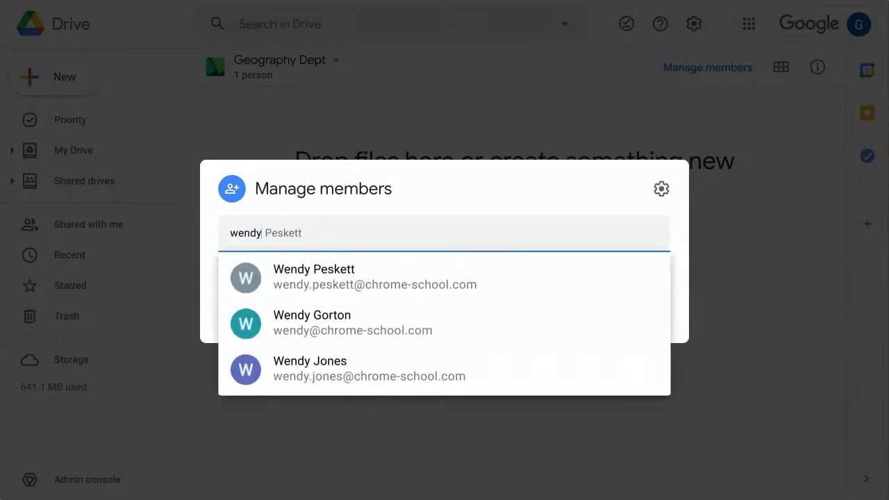
{"action": "left_click", "coordinate": [343, 271]}
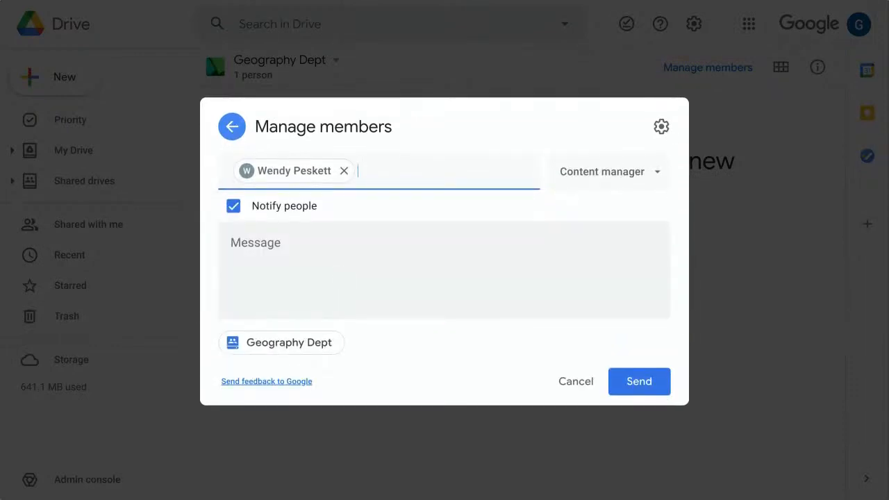
{"action": "left_click", "coordinate": [625, 380]}
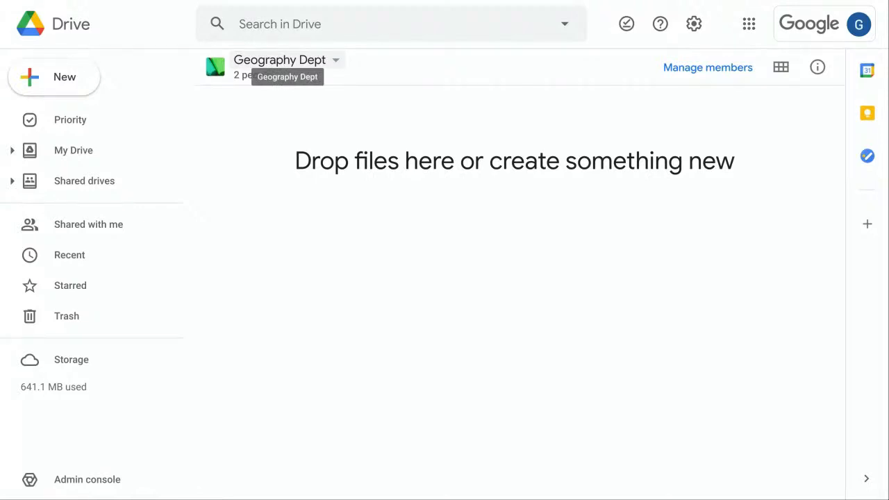
Step: Reopen Geography Dept's member list and keep the colleague's role as Content manager
{"action": "left_click", "coordinate": [285, 60]}
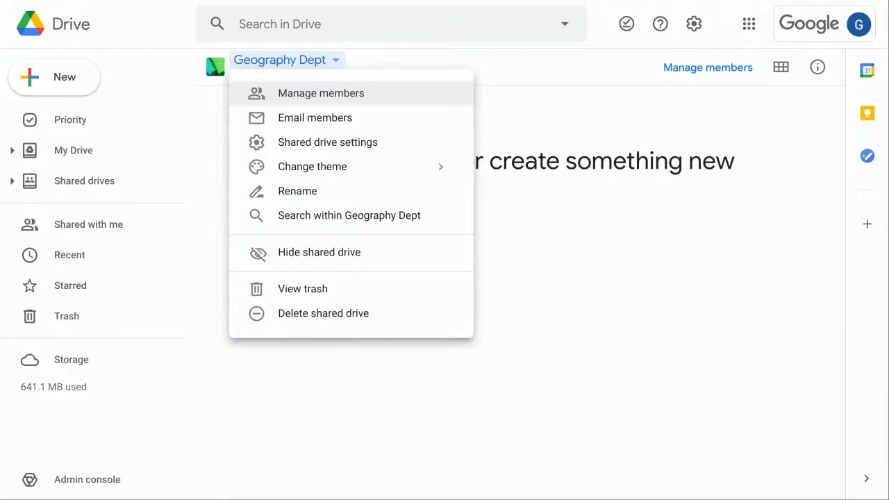
{"action": "left_click", "coordinate": [297, 94]}
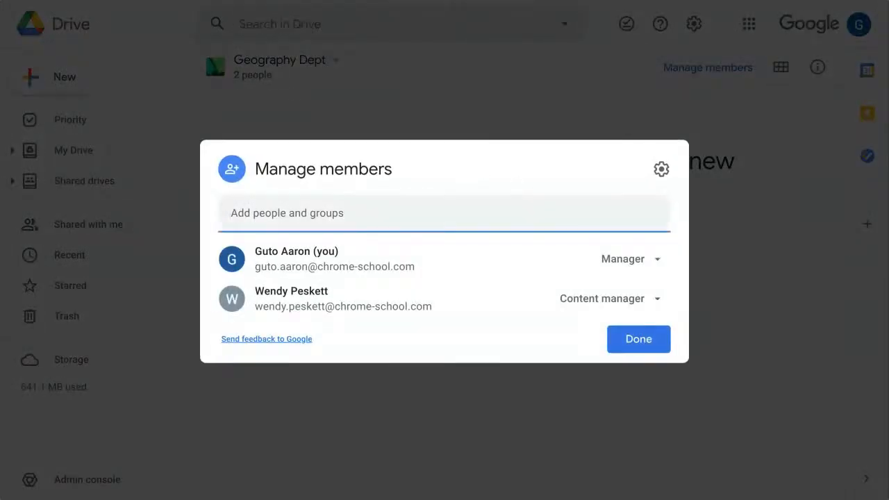
{"action": "left_click", "coordinate": [613, 301]}
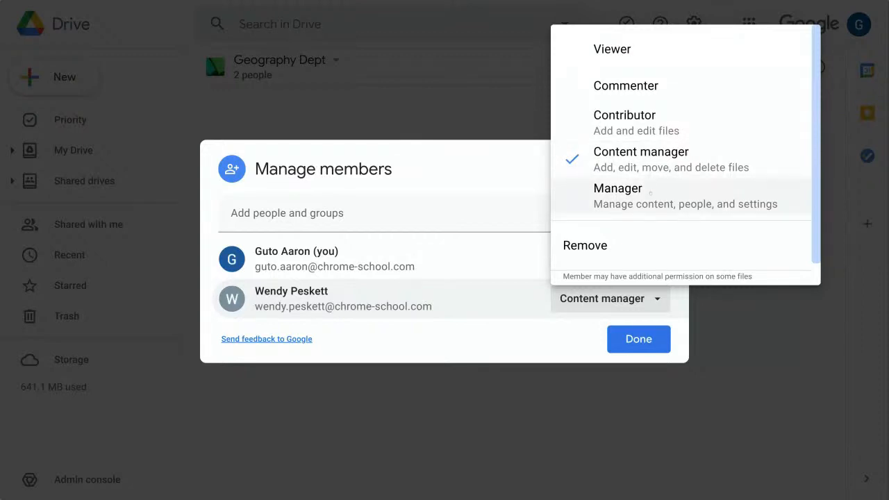
{"action": "left_click", "coordinate": [504, 184]}
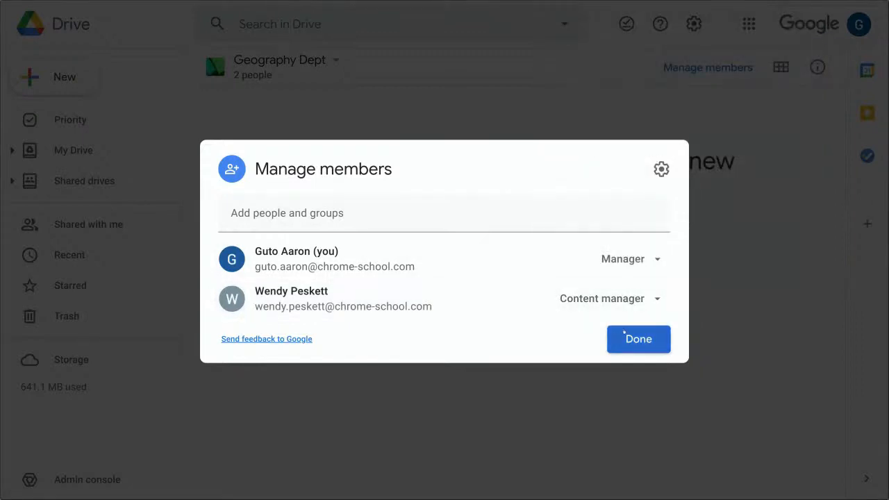
Step: Finish managing members, dismiss the New menu unused, and return to My Drive
{"action": "left_click", "coordinate": [629, 338]}
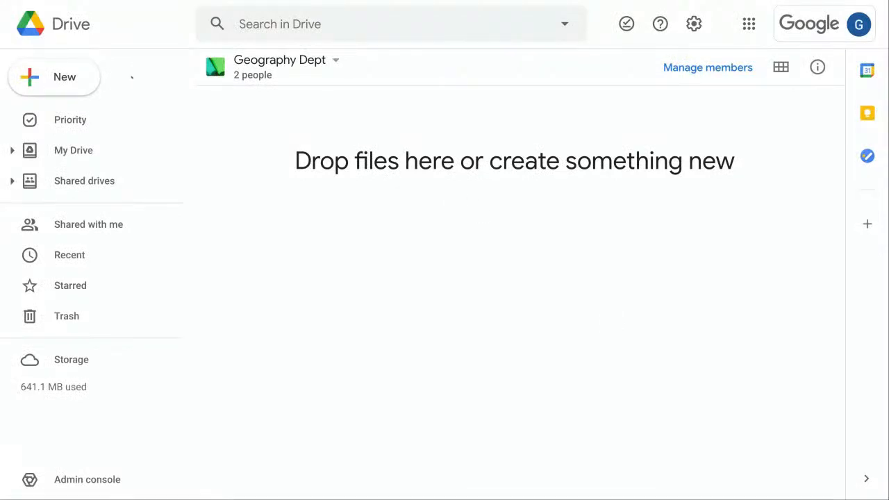
{"action": "left_click", "coordinate": [69, 76]}
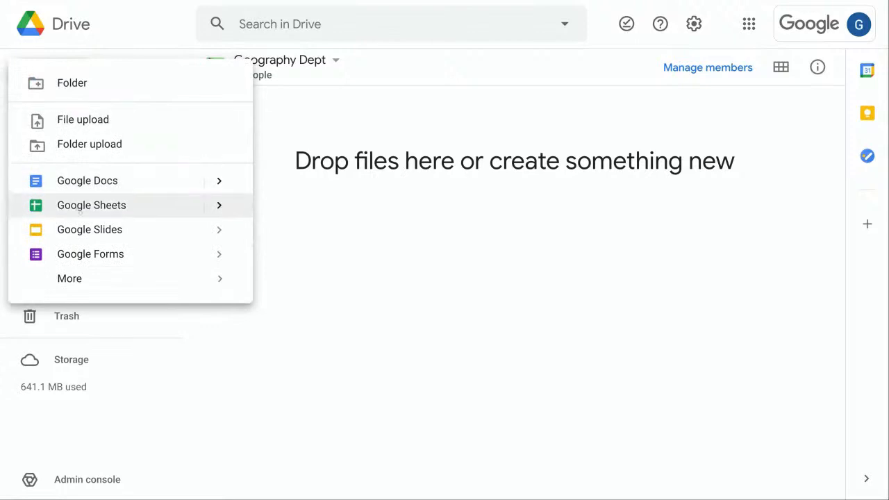
{"action": "left_click", "coordinate": [376, 206]}
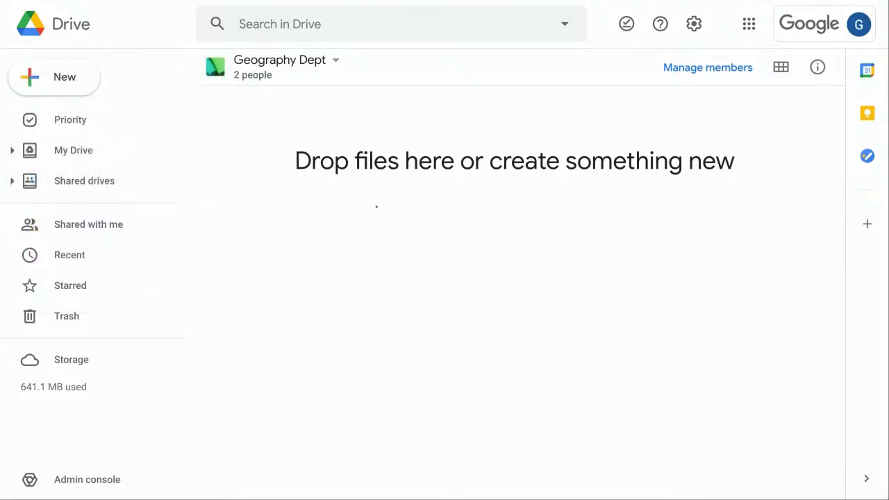
{"action": "left_click", "coordinate": [82, 153]}
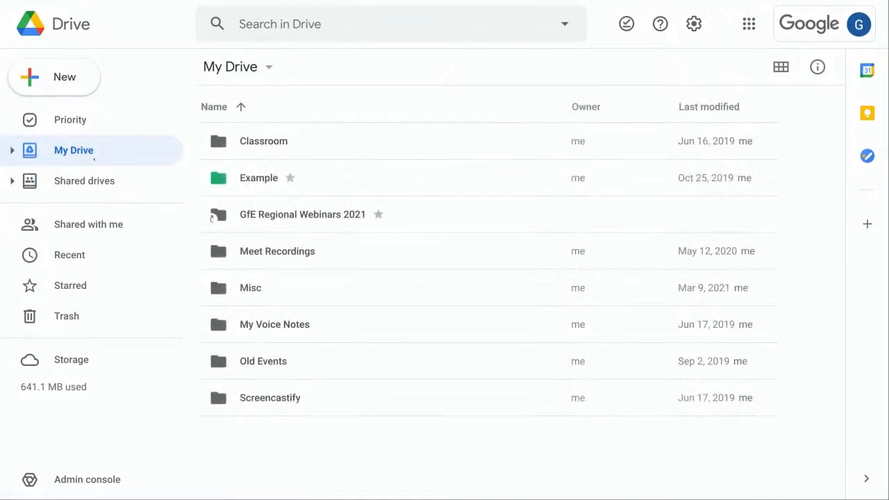
Step: Move the Postcards deck from Example into Geography Dept, then open that shared drive
{"action": "double_click", "coordinate": [256, 178]}
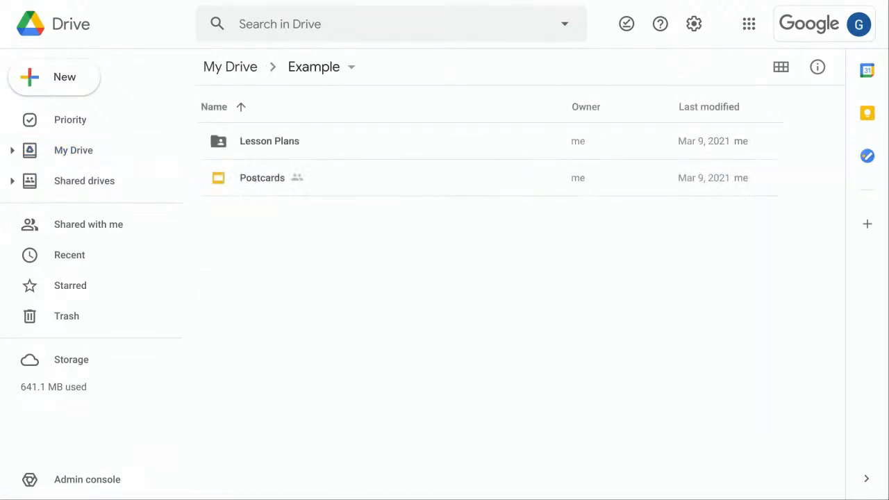
{"action": "left_click_drag", "start_coordinate": [263, 178], "coordinate": [84, 238]}
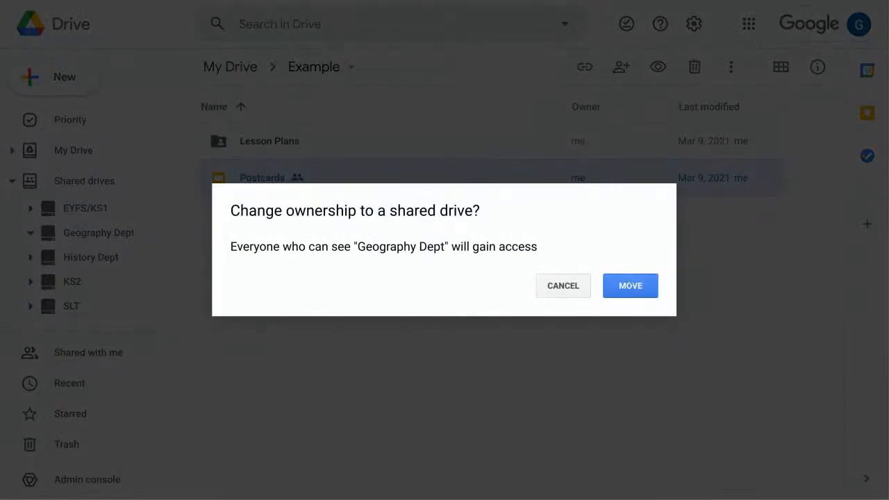
{"action": "left_click", "coordinate": [629, 283]}
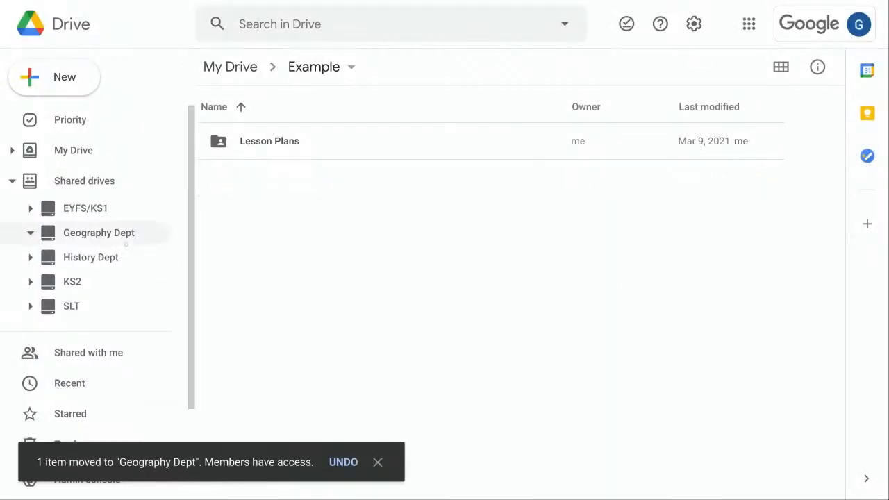
{"action": "left_click", "coordinate": [121, 238]}
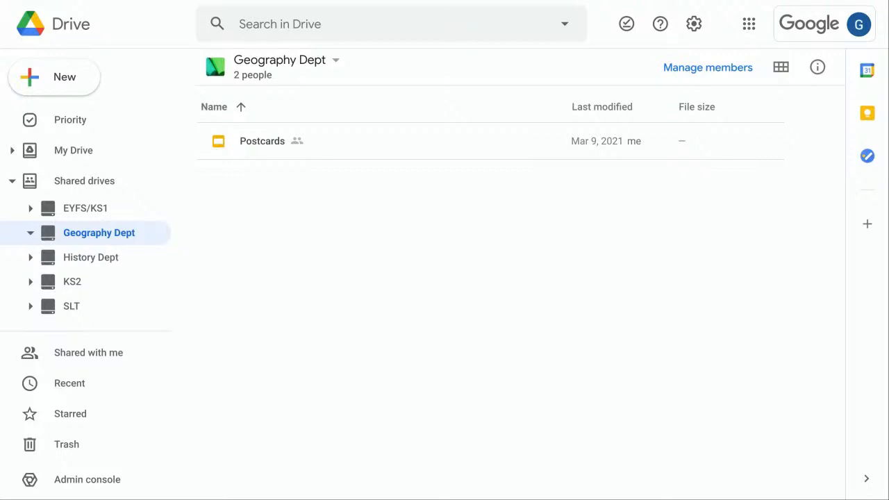
Step: Glance at the Slides tab, then view Geography Dept's empty Trash
{"action": "left_click", "coordinate": [198, 7]}
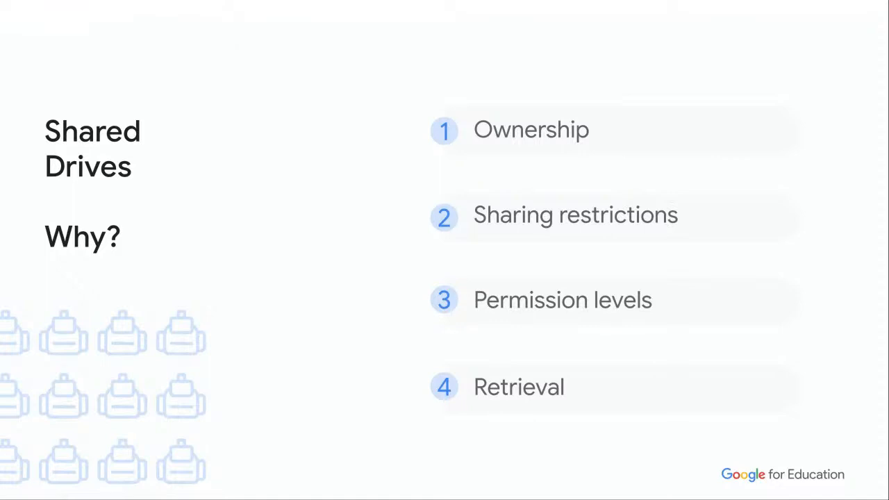
{"action": "mouse_move", "coordinate": [198, 2]}
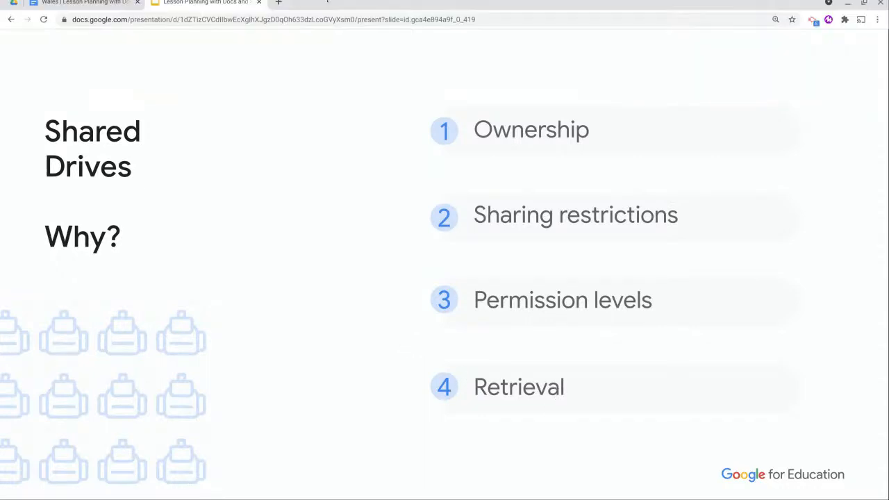
{"action": "left_click", "coordinate": [14, 8]}
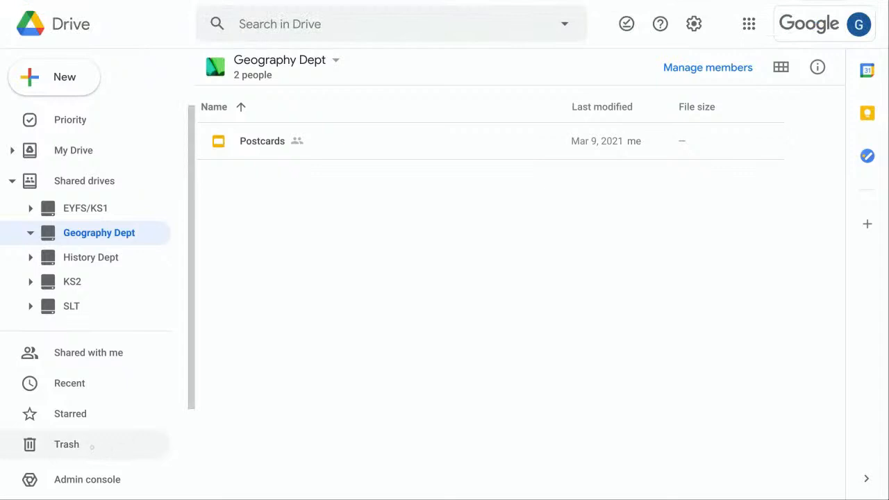
{"action": "left_click", "coordinate": [88, 445]}
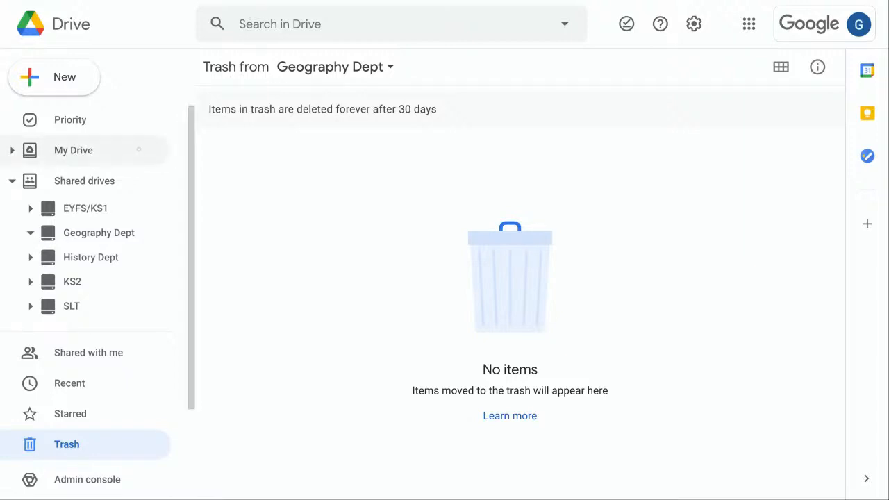
Step: Search My Drive for 'postcards' to check its Owner is Geography Dept
{"action": "left_click", "coordinate": [107, 150]}
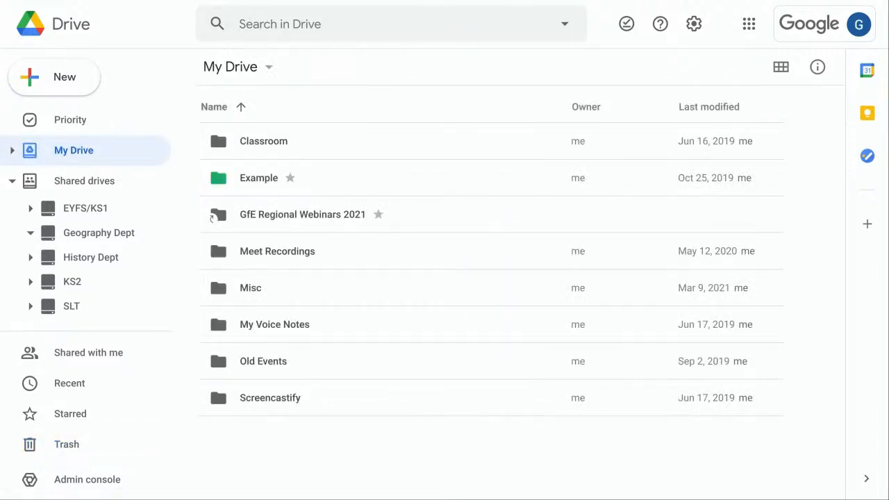
{"action": "key", "text": "/"}
{"action": "type", "text": "postcords"}
{"action": "key", "text": "BackSpace"}
{"action": "key", "text": "BackSpace"}
{"action": "key", "text": "BackSpace"}
{"action": "key", "text": "BackSpace"}
{"action": "type", "text": "ards"}
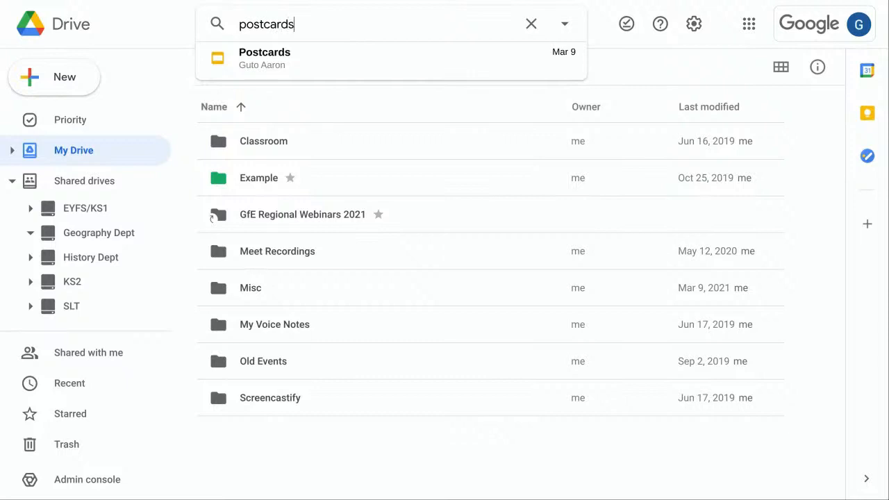
{"action": "key", "text": "Return"}
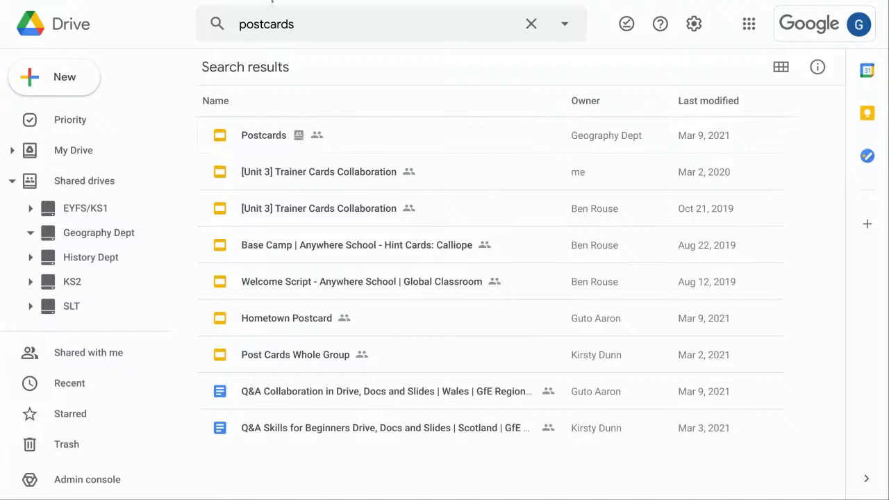
Step: Check the Slides tab, then return to the Geography Dept shared drive listing
{"action": "left_click", "coordinate": [246, 8]}
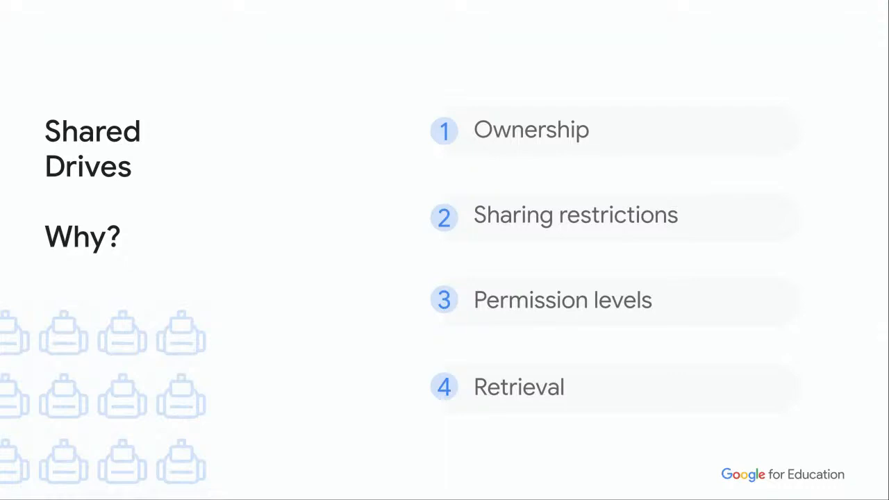
{"action": "mouse_move", "coordinate": [95, 8]}
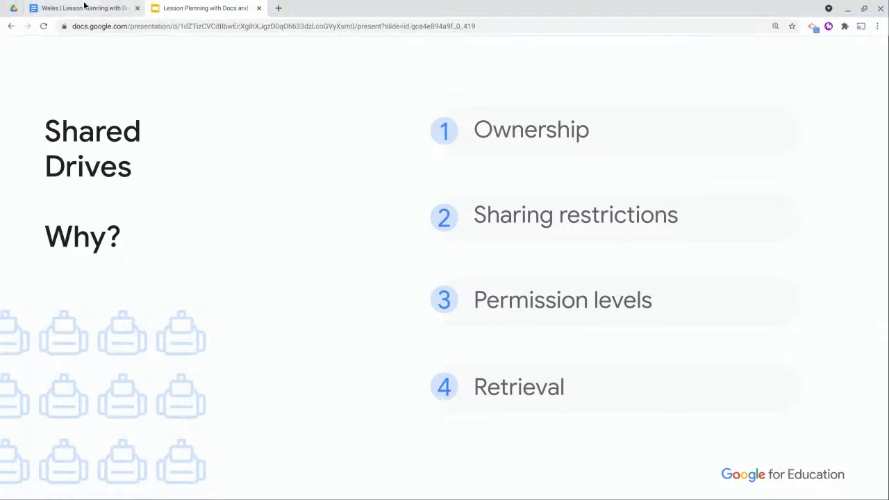
{"action": "left_click", "coordinate": [91, 8]}
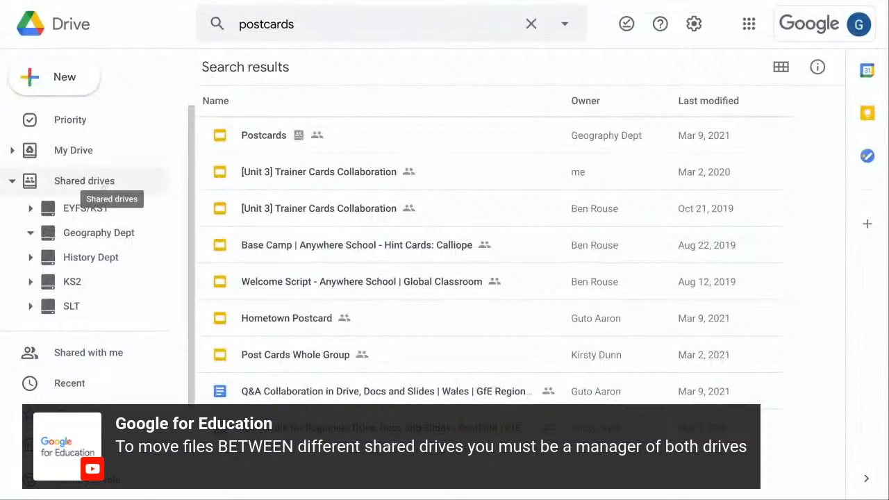
{"action": "left_click", "coordinate": [91, 233]}
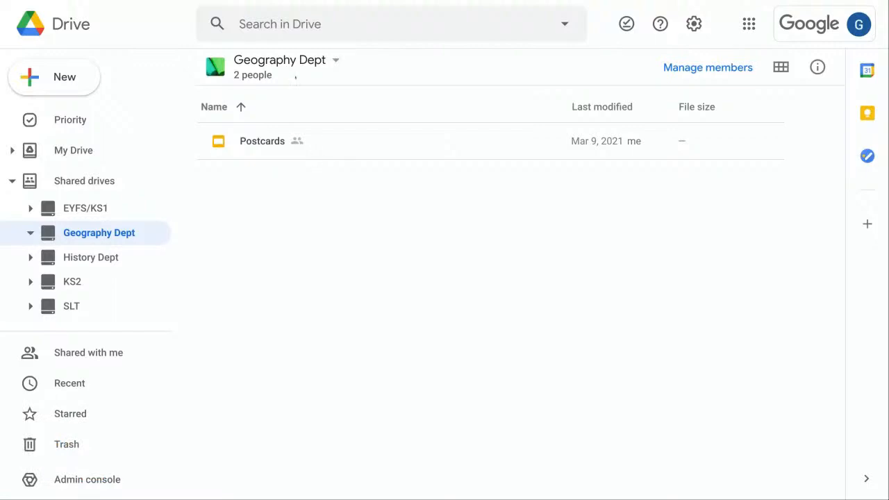
Step: In Geography Dept's shared drive settings, block adding people outside Chrome School and non-members
{"action": "left_click", "coordinate": [295, 63]}
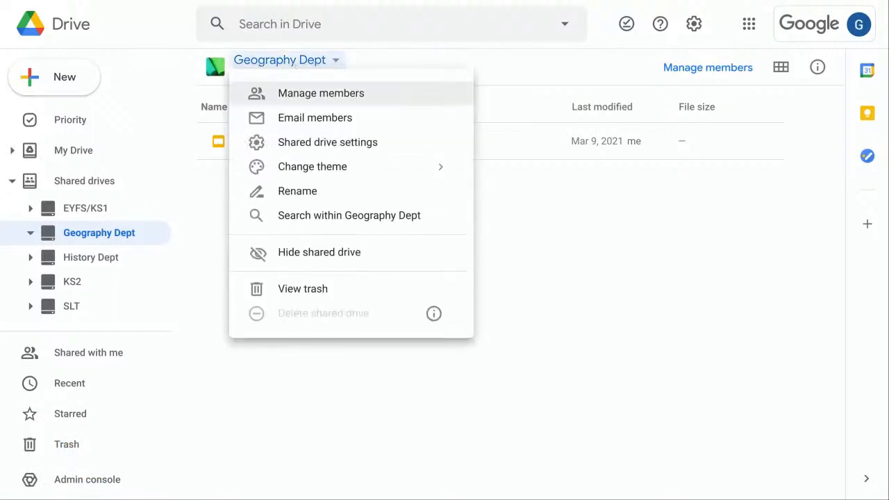
{"action": "left_click", "coordinate": [316, 144]}
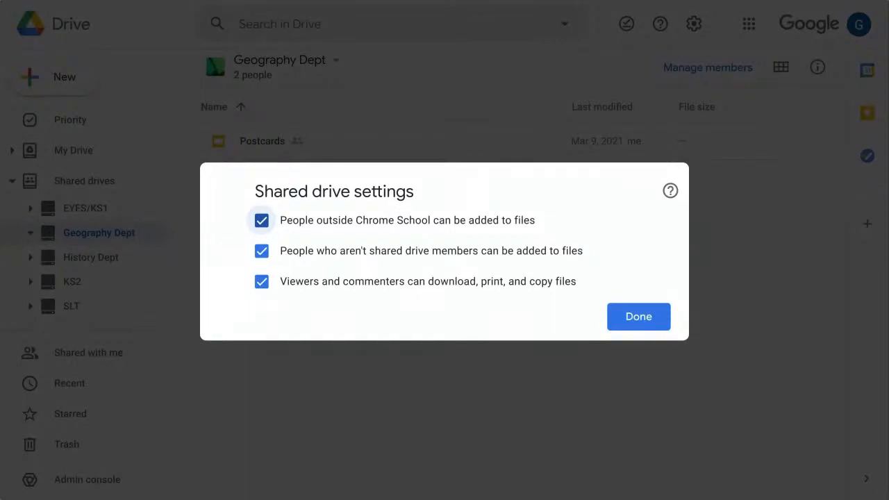
{"action": "left_click", "coordinate": [261, 220]}
{"action": "left_click", "coordinate": [261, 251]}
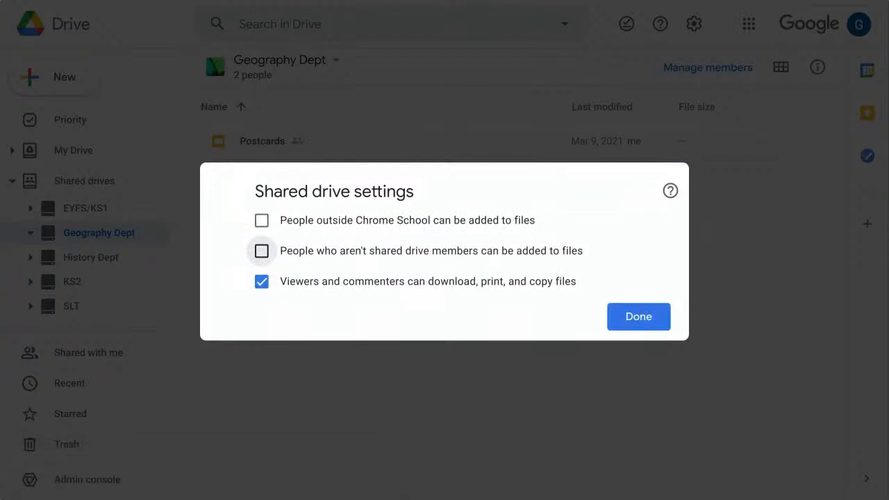
{"action": "left_click", "coordinate": [636, 317]}
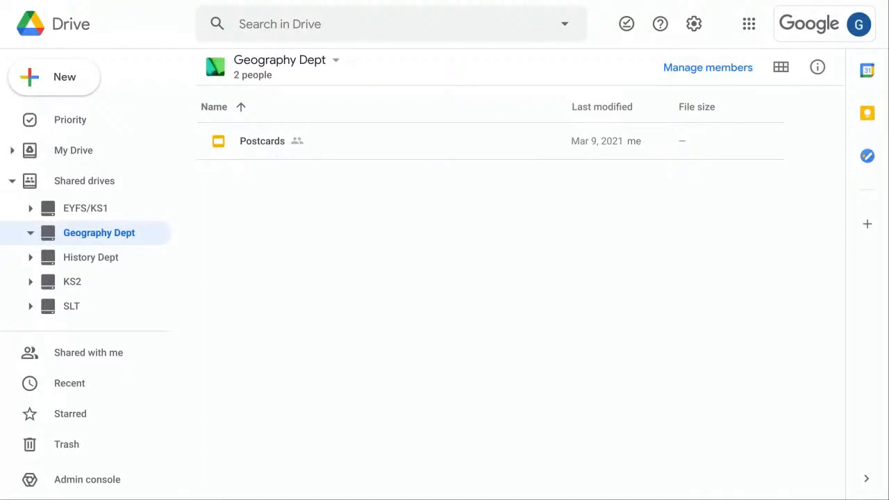
{"action": "left_click", "coordinate": [285, 60]}
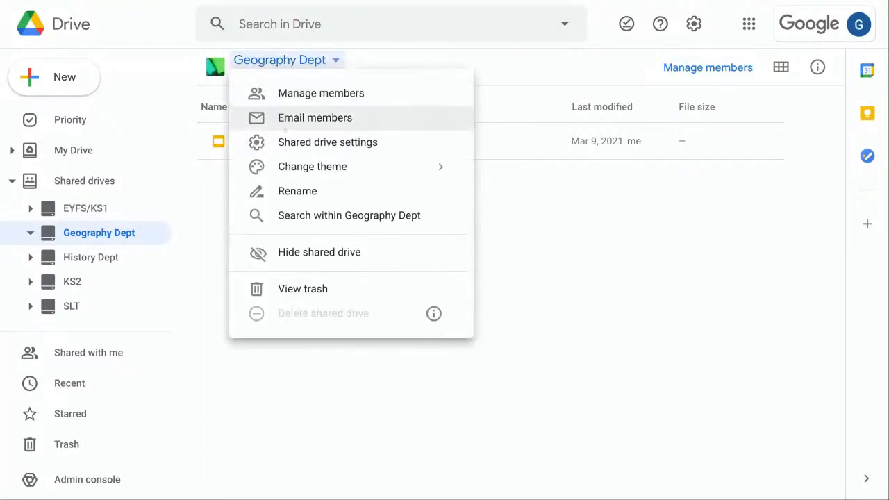
{"action": "left_click", "coordinate": [286, 142]}
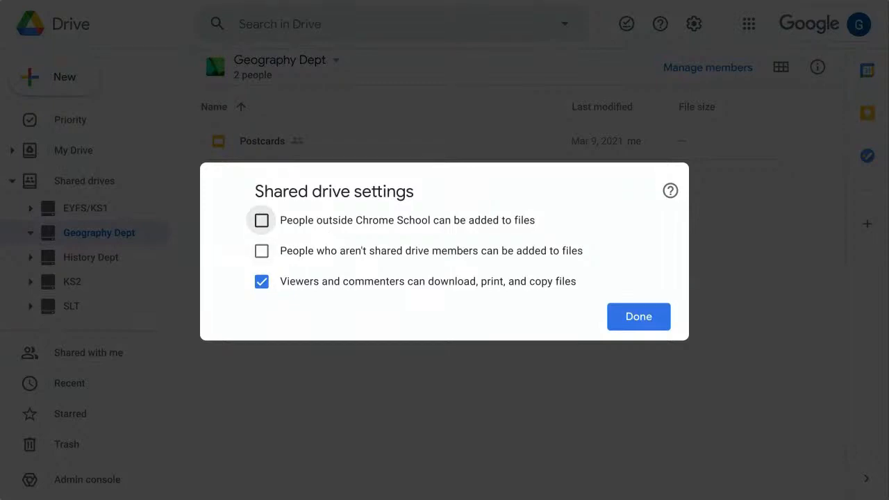
{"action": "left_click", "coordinate": [629, 316]}
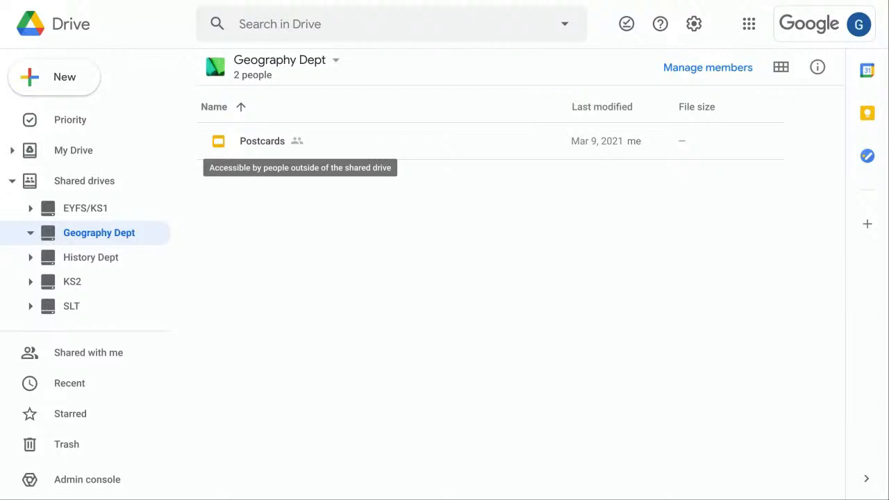
Step: Turn off 'Viewers and commenters can download, print, and copy files' for Geography Dept
{"action": "left_click", "coordinate": [285, 60]}
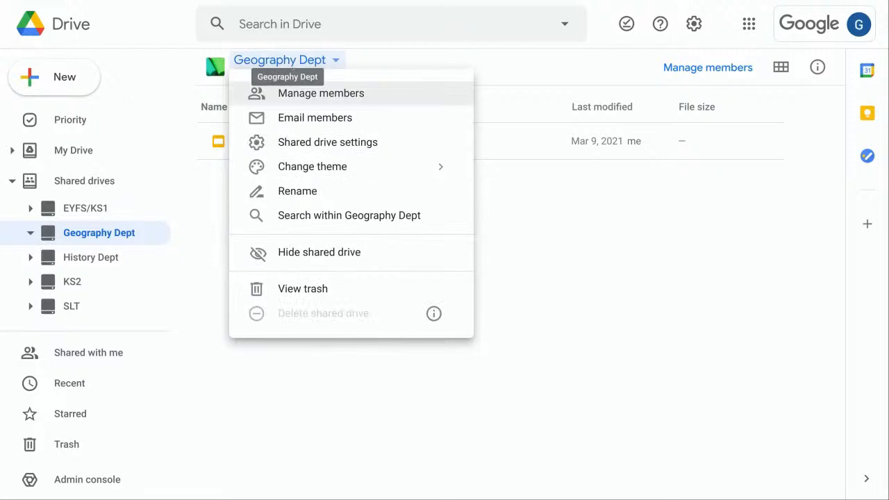
{"action": "left_click", "coordinate": [322, 141]}
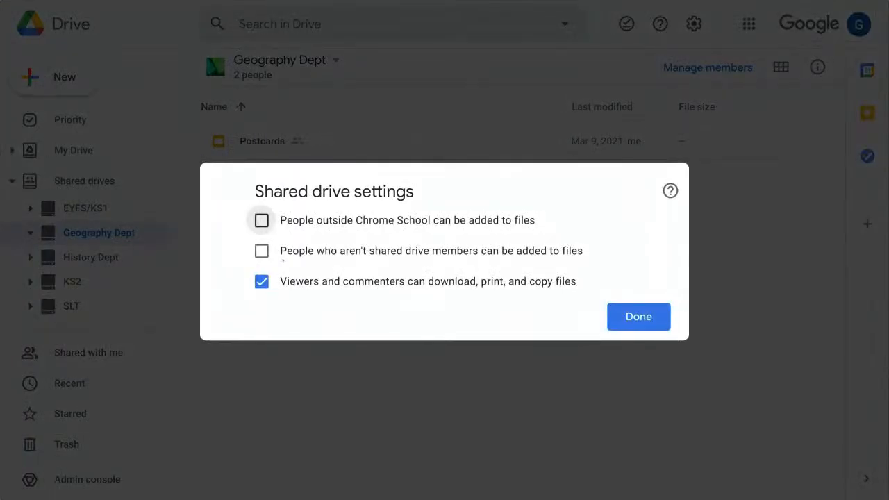
{"action": "left_click", "coordinate": [269, 281]}
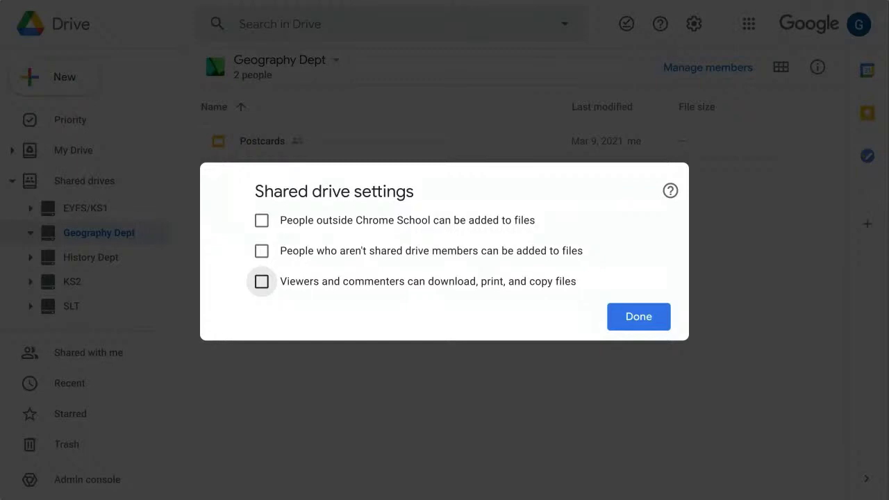
{"action": "left_click", "coordinate": [626, 316]}
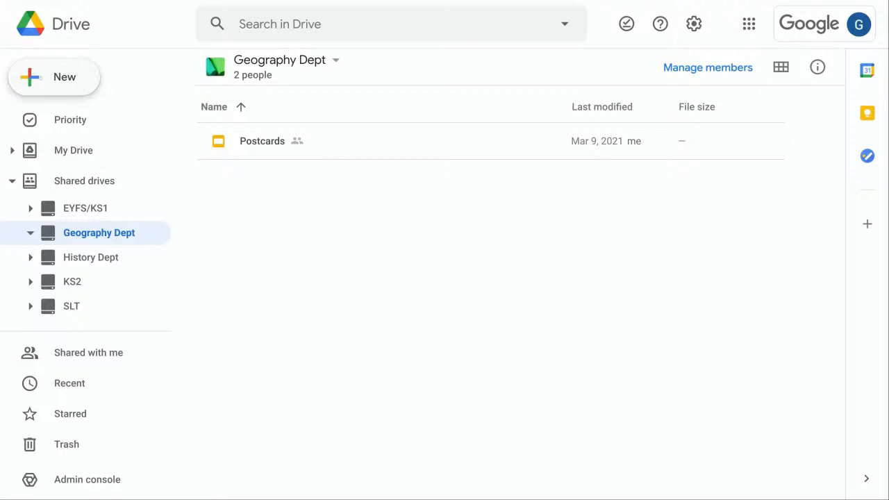
Step: Reveal the New > Google Docs options, Blank document and From a template
{"action": "left_click", "coordinate": [66, 78]}
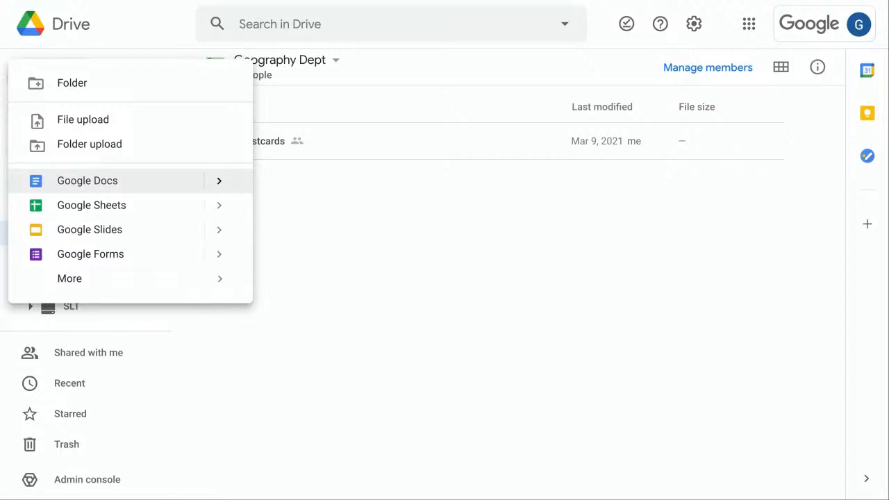
{"action": "mouse_move", "coordinate": [220, 3]}
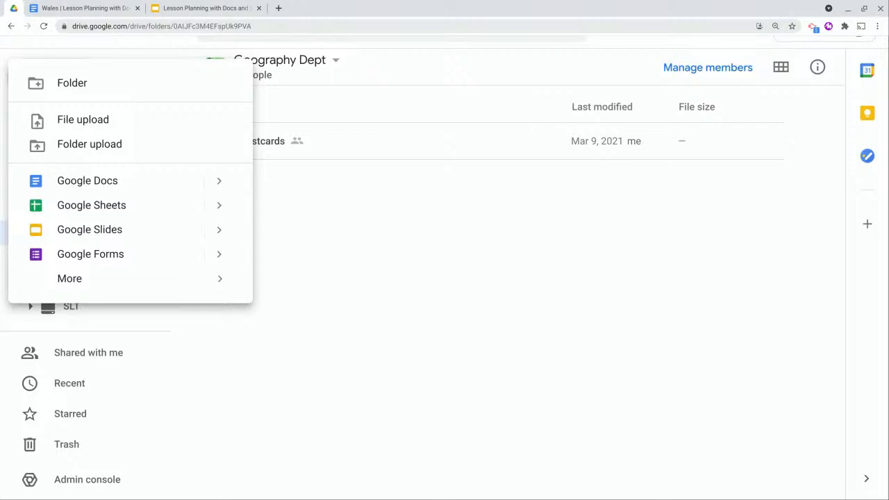
{"action": "left_click", "coordinate": [222, 28]}
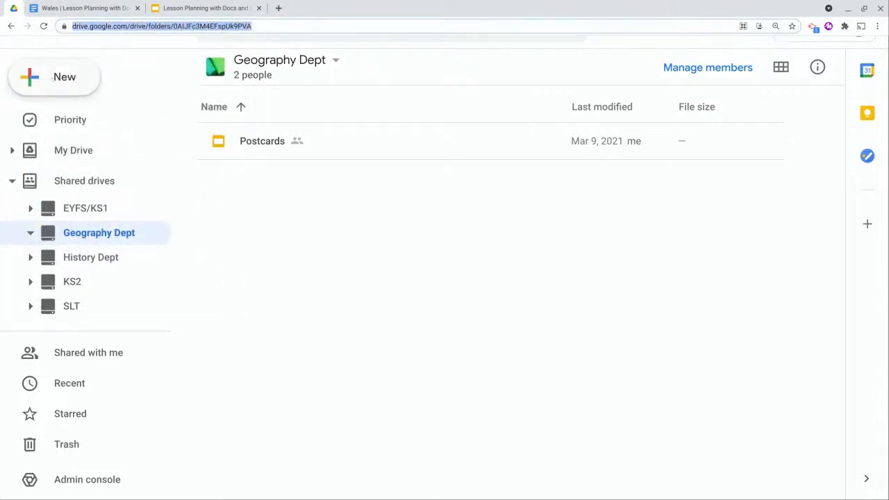
{"action": "left_click", "coordinate": [53, 78]}
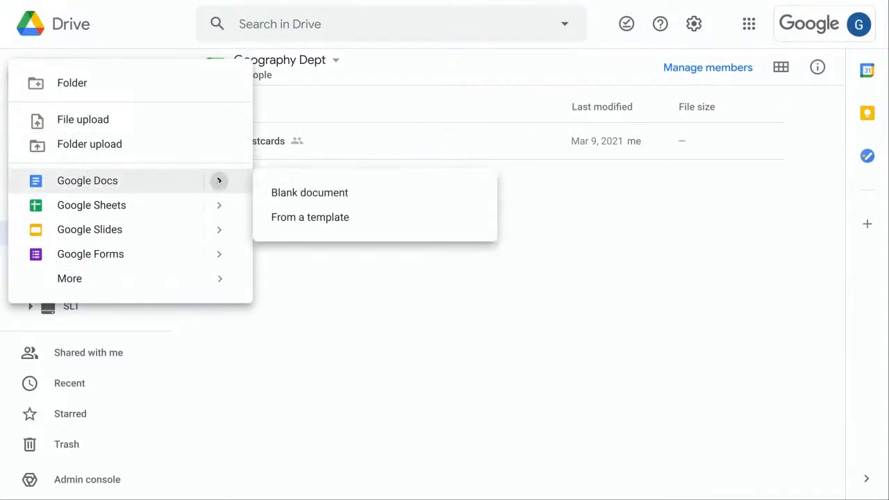
{"action": "mouse_move", "coordinate": [218, 180]}
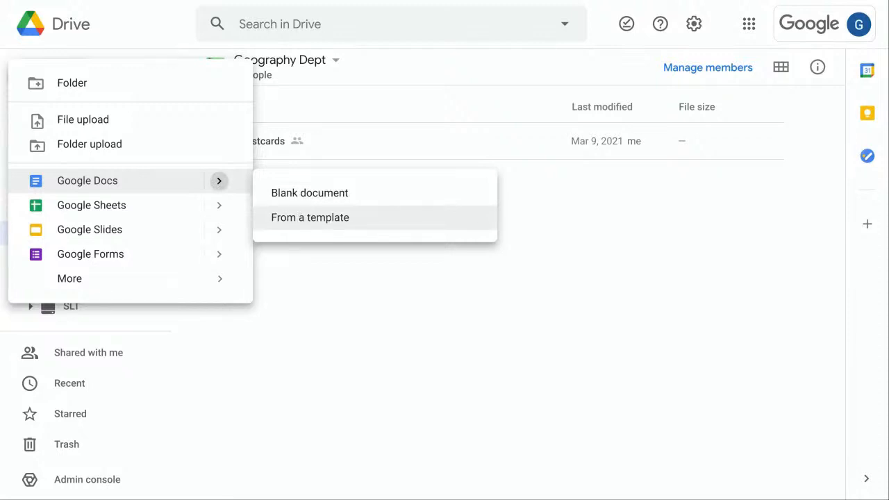
Step: Open the Template gallery's General education templates to start a Lesson plan document
{"action": "left_click", "coordinate": [302, 217]}
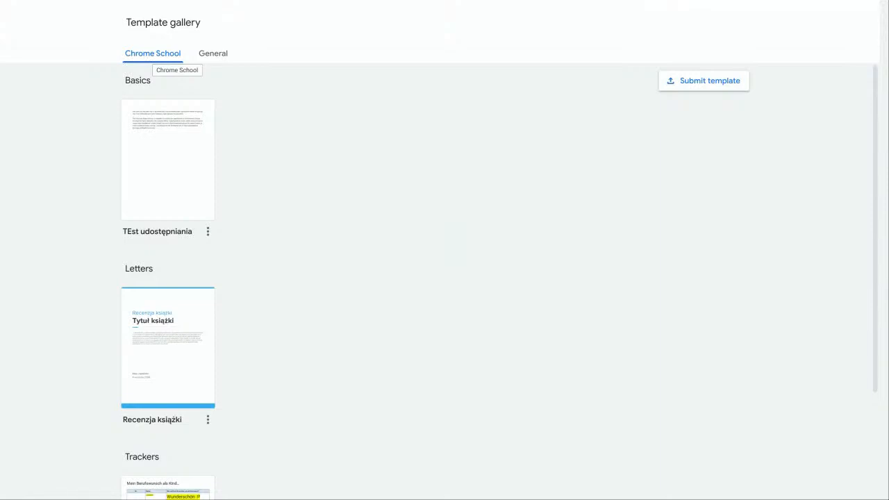
{"action": "left_click", "coordinate": [213, 54]}
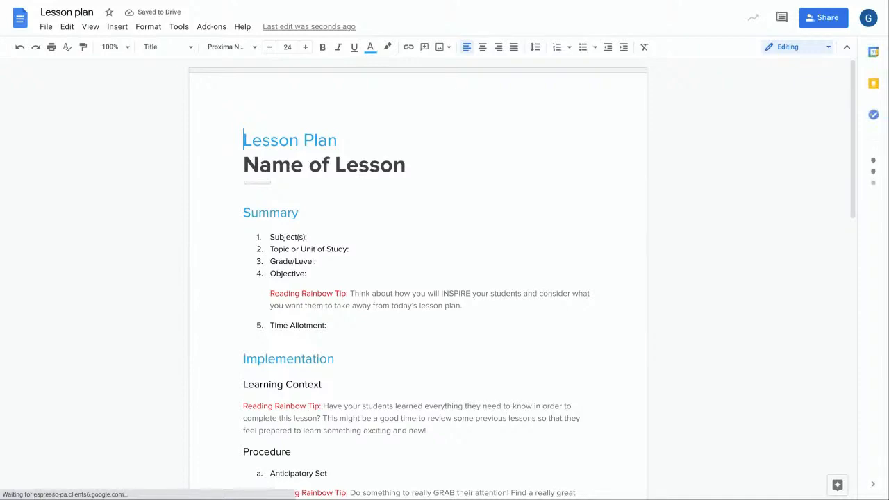
{"action": "scroll", "coordinate": [591, 422], "scroll_direction": "down", "scroll_amount": 3}
{"action": "scroll", "coordinate": [416, 278], "scroll_direction": "down", "scroll_amount": 8}
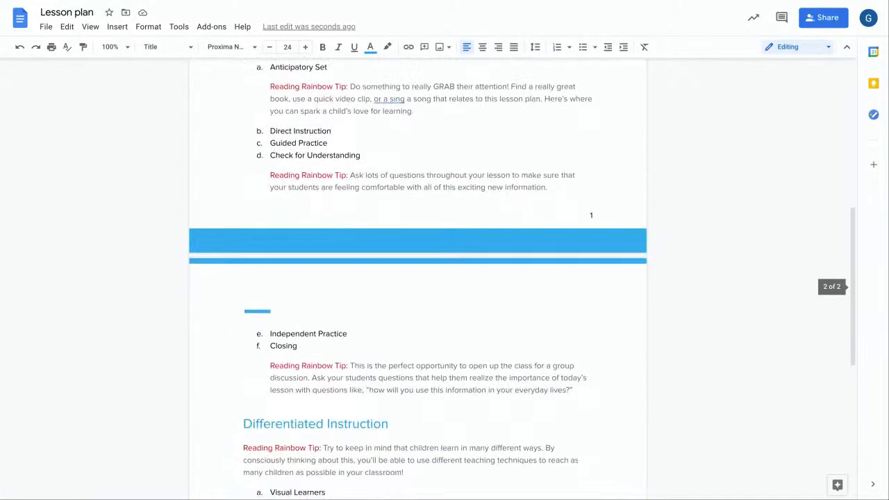
{"action": "key", "text": "ctrl+Home"}
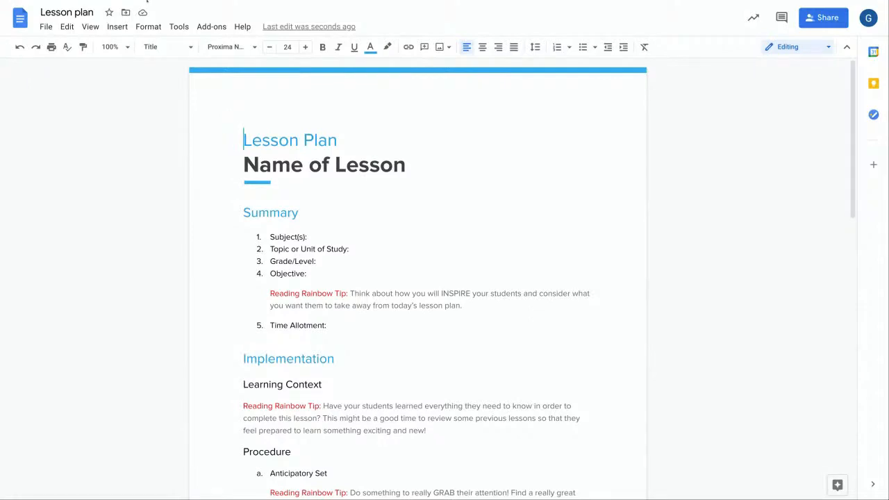
Step: Replace the 'Name of Lesson' title with 'Volcanoes Lesson'
{"action": "mouse_move", "coordinate": [147, 2]}
{"action": "key", "text": "shift+Down"}
{"action": "key", "text": "shift+Down"}
{"action": "double_click", "coordinate": [371, 164]}
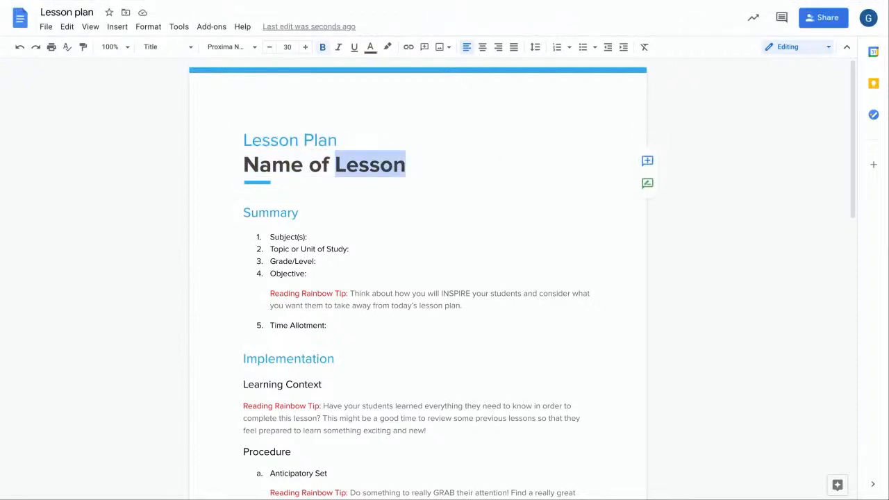
{"action": "key", "text": "BackSpace"}
{"action": "key", "text": "BackSpace"}
{"action": "key", "text": "BackSpace"}
{"action": "key", "text": "BackSpace"}
{"action": "key", "text": "BackSpace"}
{"action": "key", "text": "BackSpace"}
{"action": "key", "text": "BackSpace"}
{"action": "key", "text": "BackSpace"}
{"action": "key", "text": "BackSpace"}
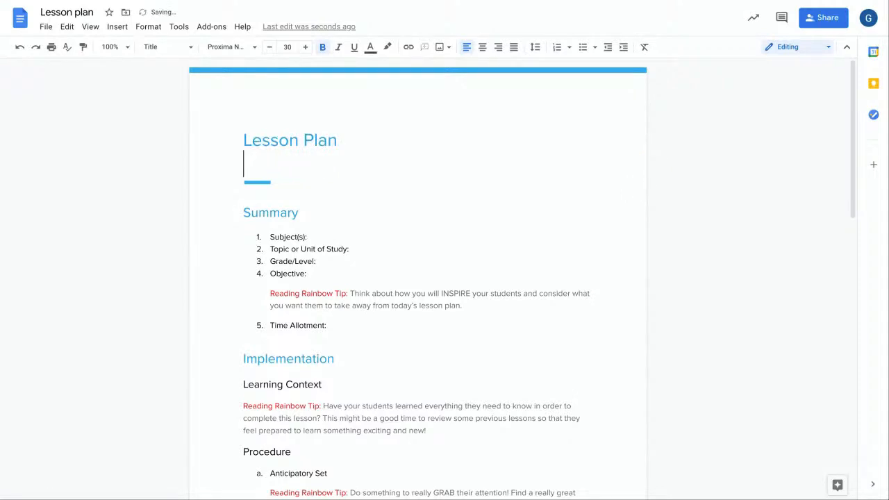
{"action": "type", "text": "Volcanoes Lessonm"}
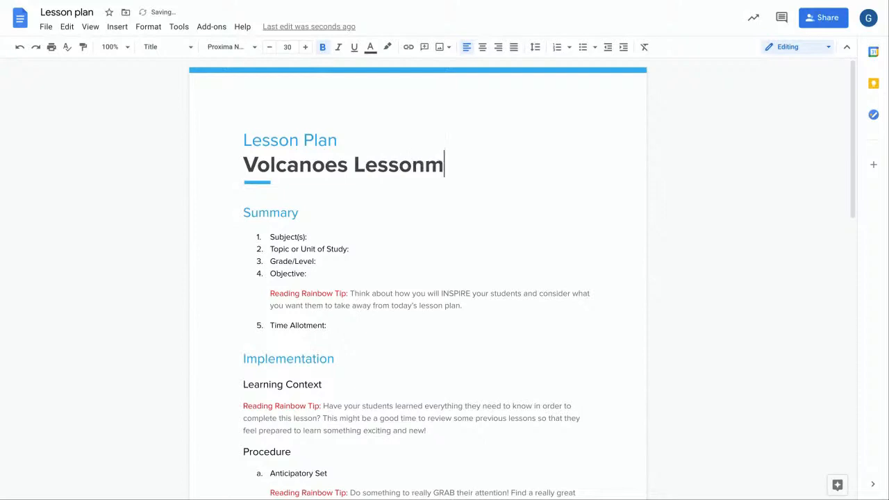
{"action": "key", "text": "BackSpace"}
Step: Place the cursor at the Summary heading, then open and dismiss the File menu
{"action": "left_click", "coordinate": [299, 213]}
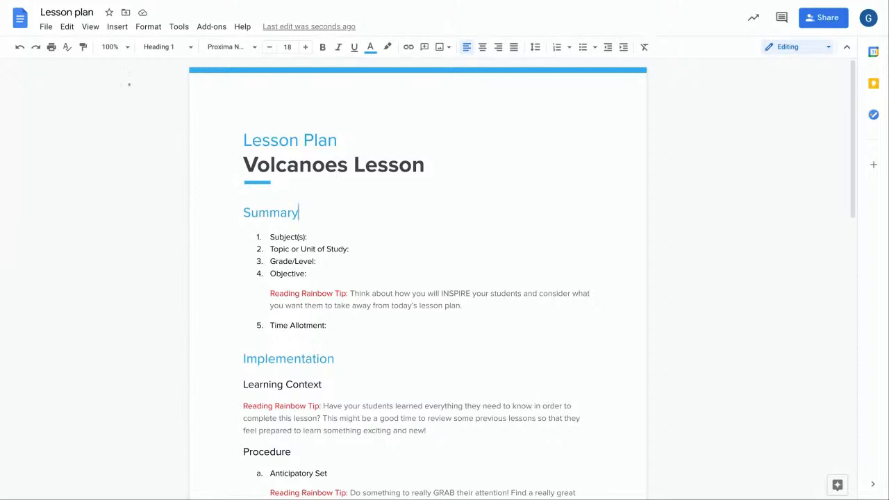
{"action": "left_click", "coordinate": [46, 27]}
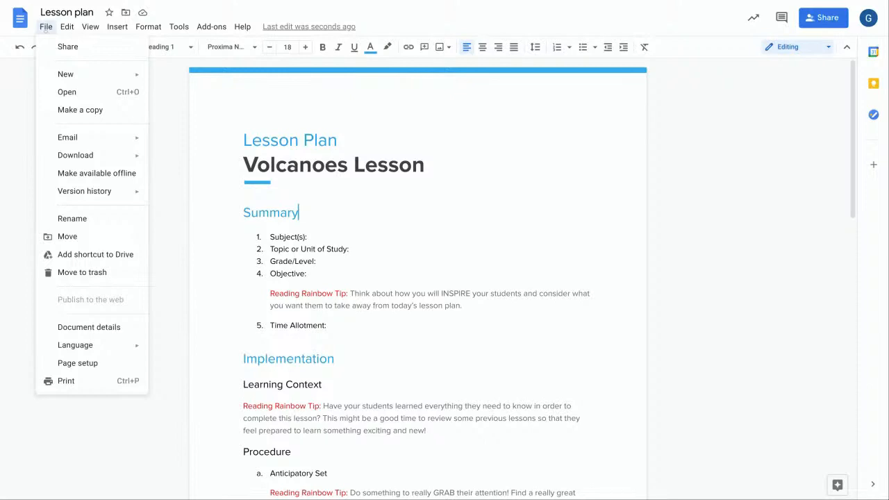
{"action": "mouse_move", "coordinate": [88, 192]}
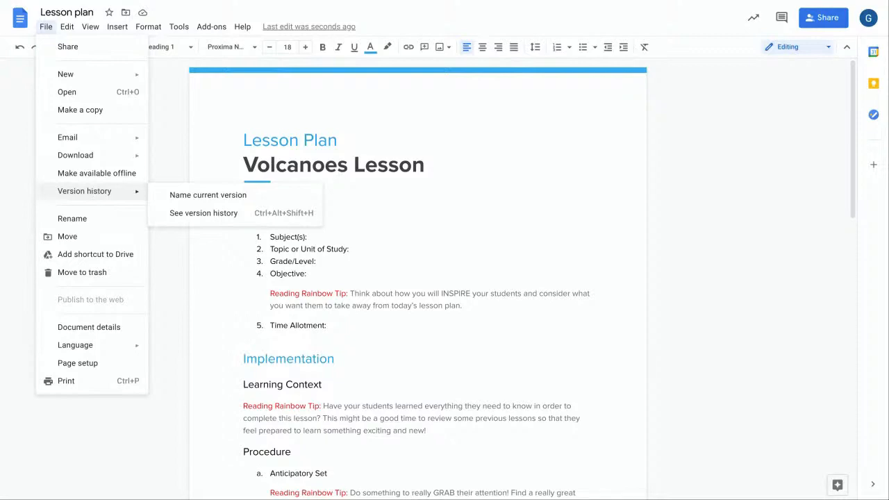
{"action": "key", "text": "Escape"}
Step: Rename the Summary heading to 'Objectives'
{"action": "double_click", "coordinate": [281, 213]}
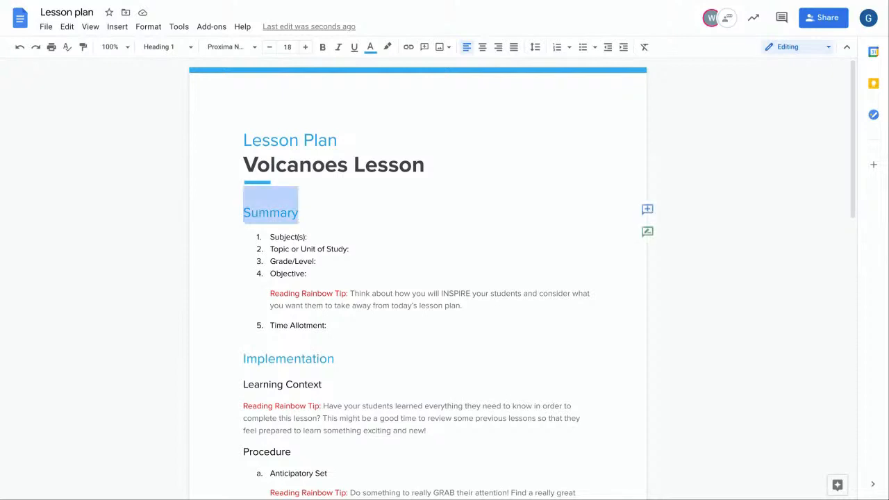
{"action": "type", "text": "Objective"}
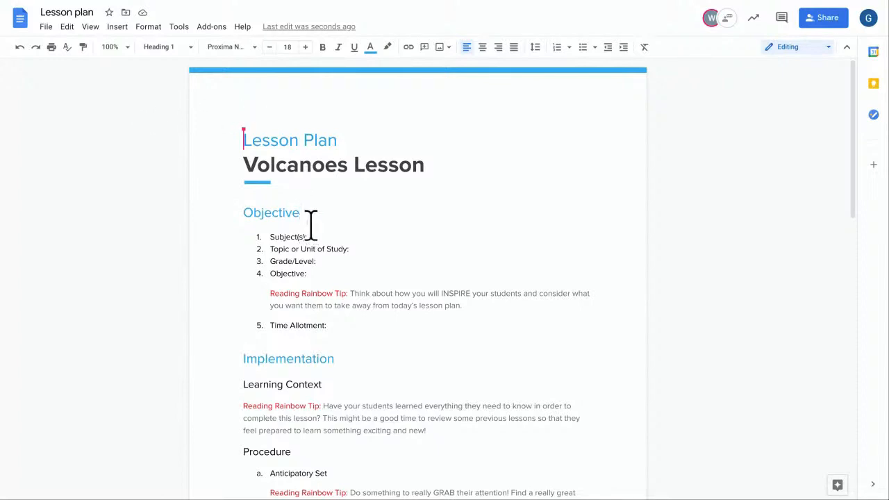
{"action": "type", "text": "s"}
Step: Delete the template list from Subject(s) through Time Allotment under Objectives
{"action": "left_click_drag", "start_coordinate": [345, 321], "coordinate": [270, 229]}
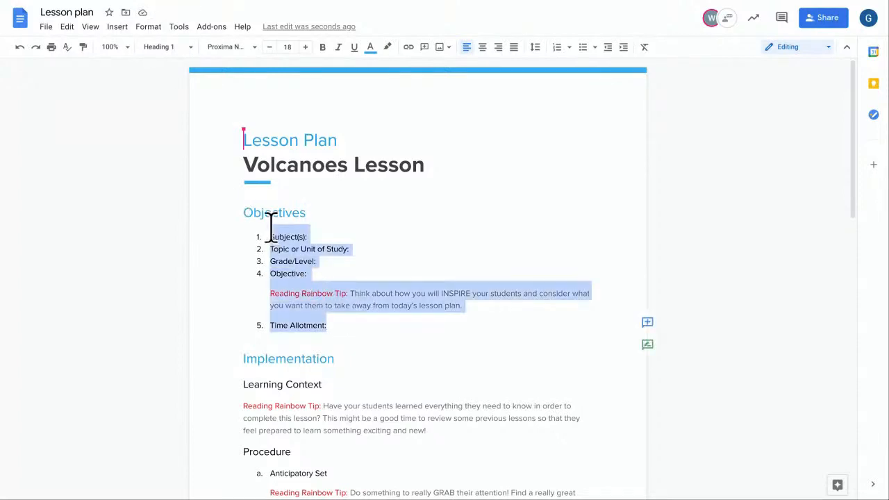
{"action": "key", "text": "BackSpace"}
{"action": "left_click", "coordinate": [168, 224]}
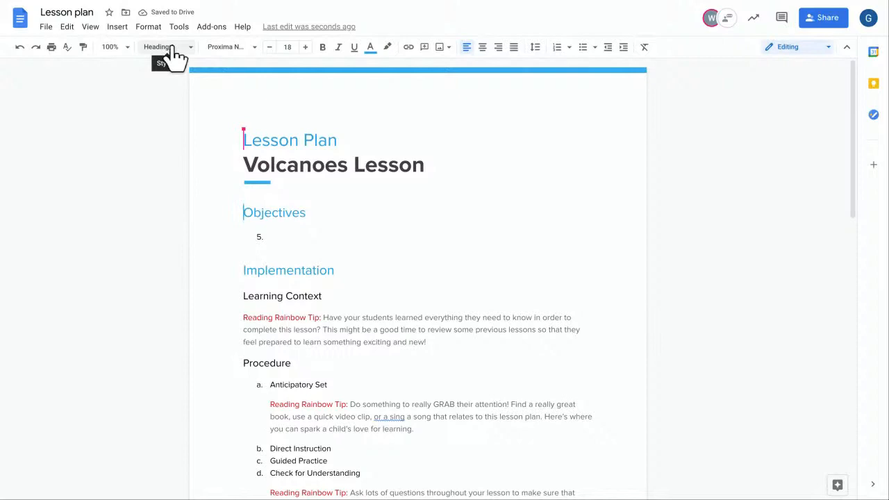
{"action": "mouse_move", "coordinate": [199, 3]}
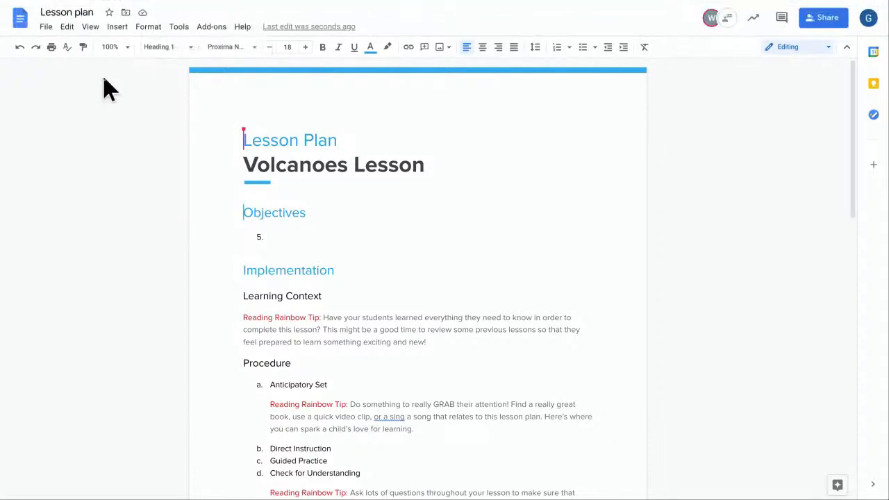
Step: Show the document's version history, listing today's two versions and the 5 edits
{"action": "left_click", "coordinate": [46, 28]}
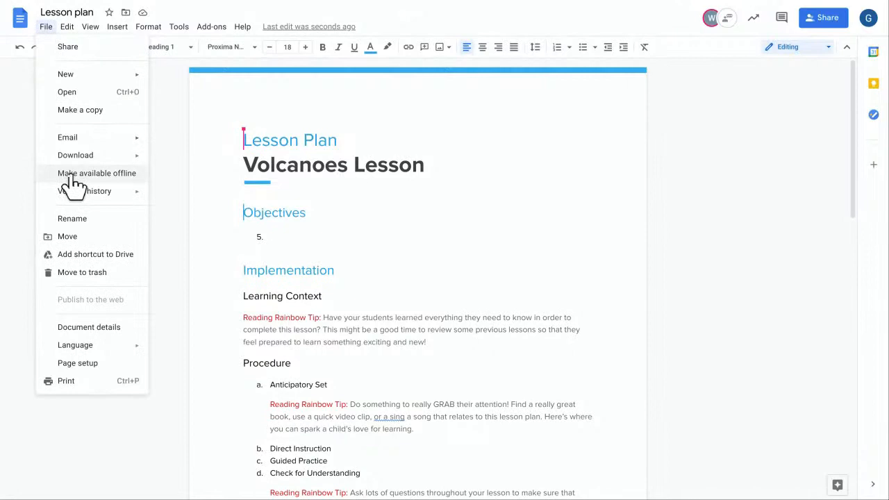
{"action": "mouse_move", "coordinate": [132, 192]}
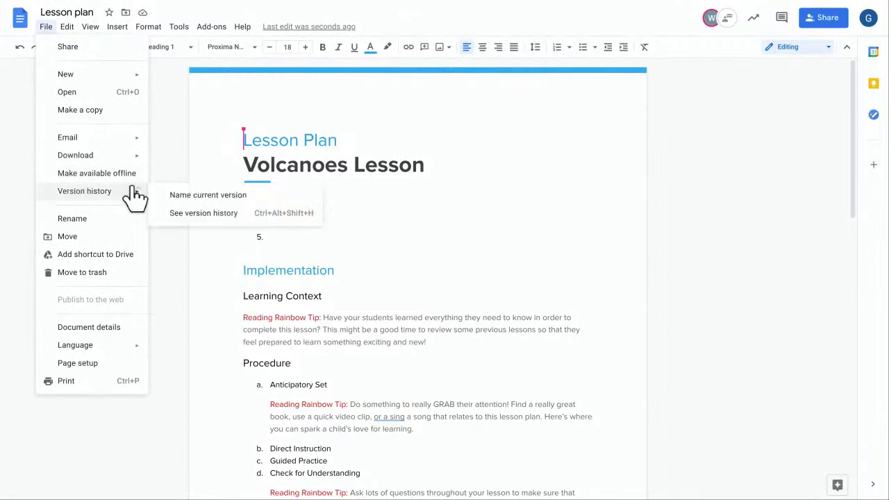
{"action": "left_click", "coordinate": [187, 215]}
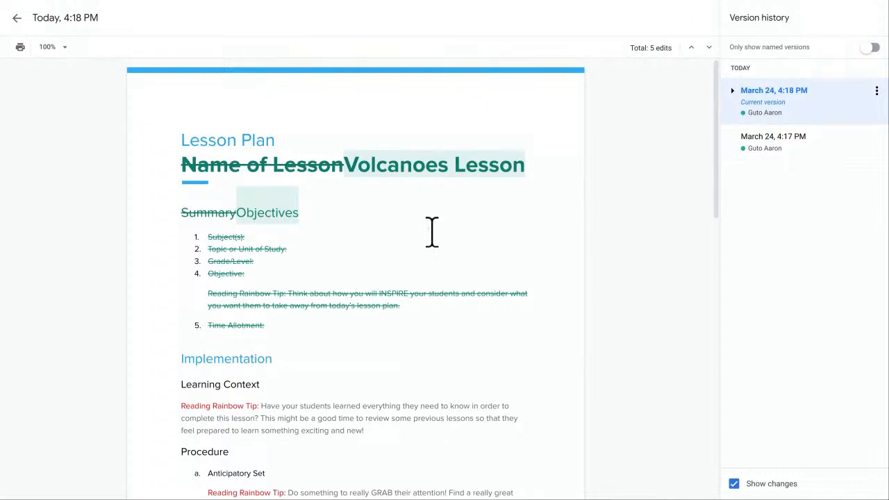
Step: Restore the earlier March 24, 4:18 PM version with the summary list under Objective
{"action": "left_click", "coordinate": [768, 142]}
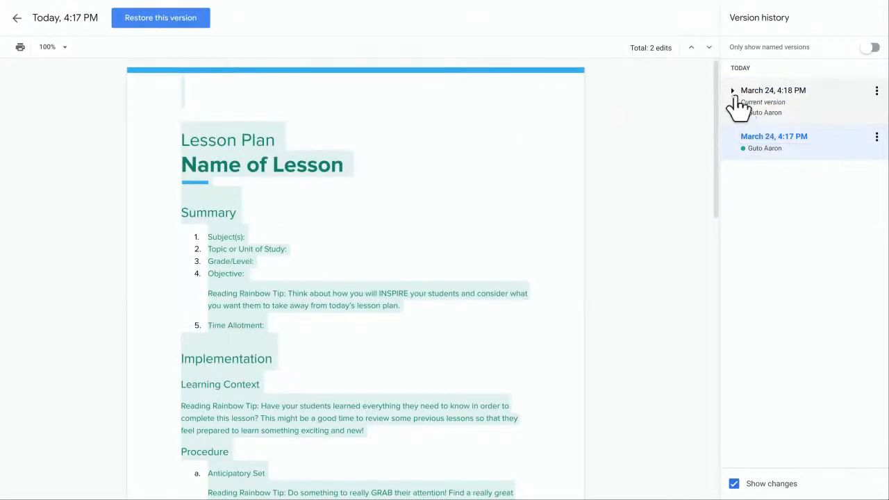
{"action": "left_click", "coordinate": [733, 92]}
{"action": "left_click", "coordinate": [758, 154]}
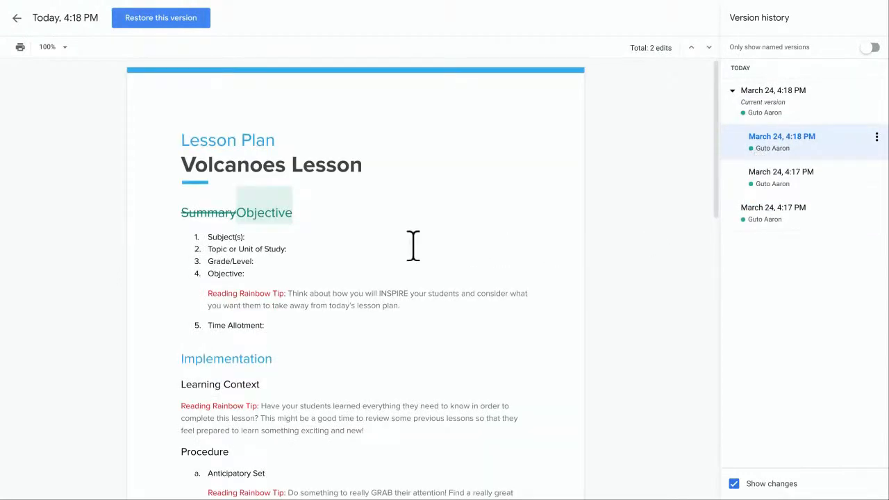
{"action": "left_click", "coordinate": [193, 22]}
{"action": "left_click", "coordinate": [559, 276]}
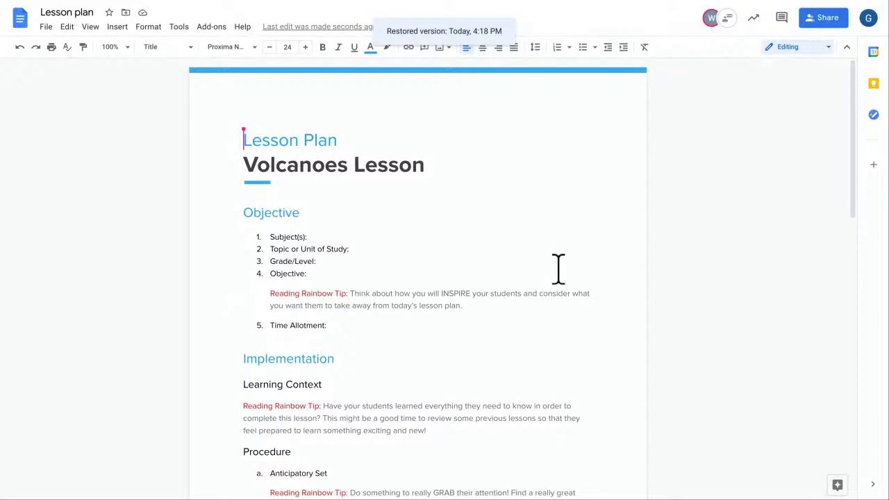
{"action": "left_click", "coordinate": [577, 308]}
Step: Open the Activity dashboard via the trend-arrow icon beside comments
{"action": "left_click", "coordinate": [755, 28]}
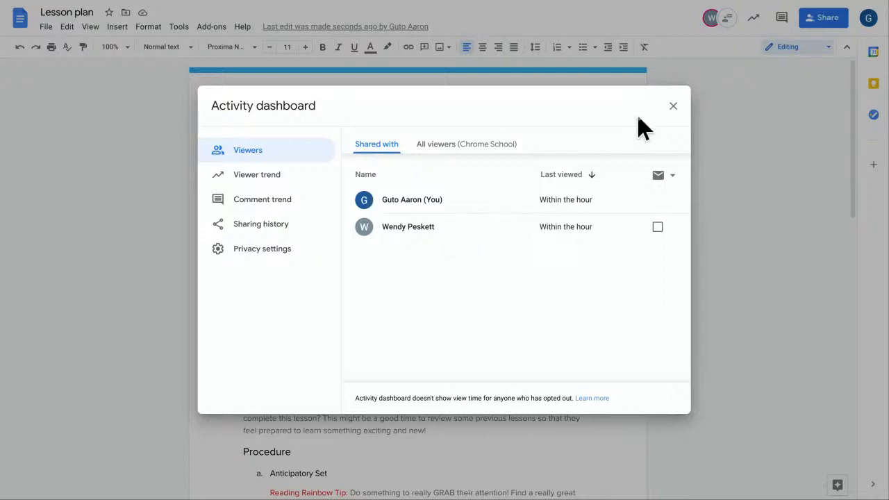
Step: Close the Activity dashboard and select the Differentiated Instruction tip through At-risk Students
{"action": "left_click", "coordinate": [673, 108]}
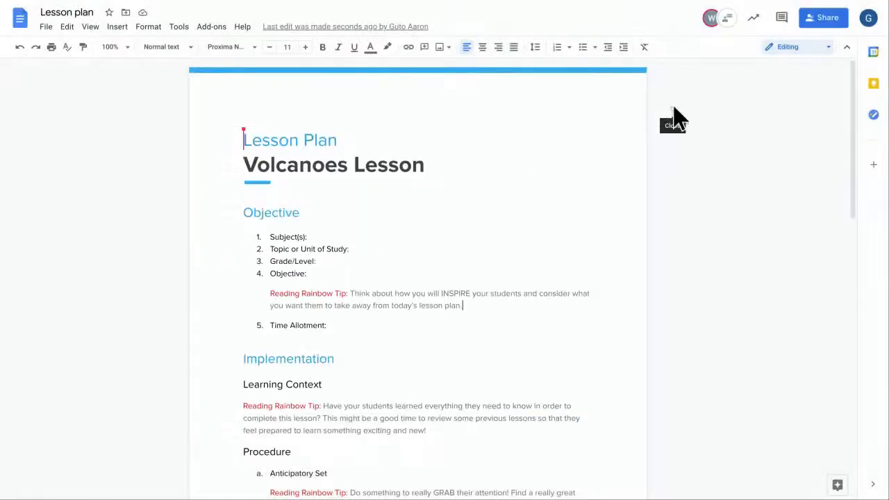
{"action": "scroll", "coordinate": [463, 251], "scroll_direction": "down", "scroll_amount": 3}
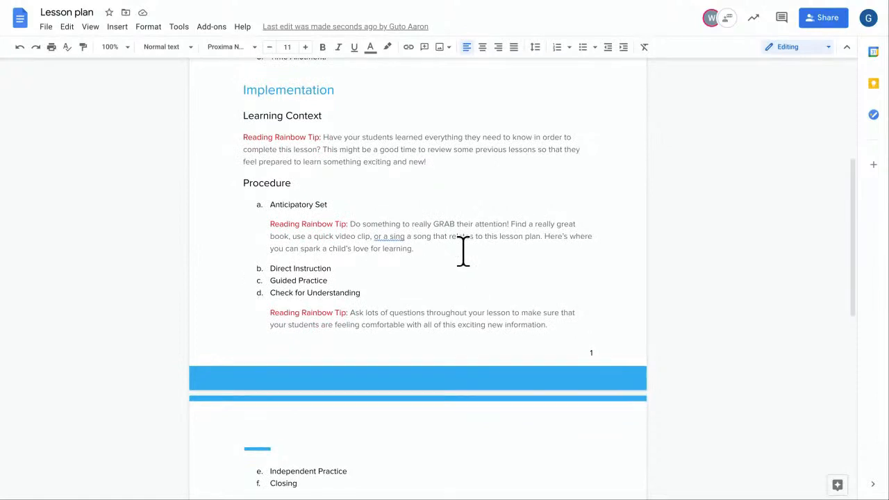
{"action": "scroll", "coordinate": [463, 251], "scroll_direction": "down", "scroll_amount": 4}
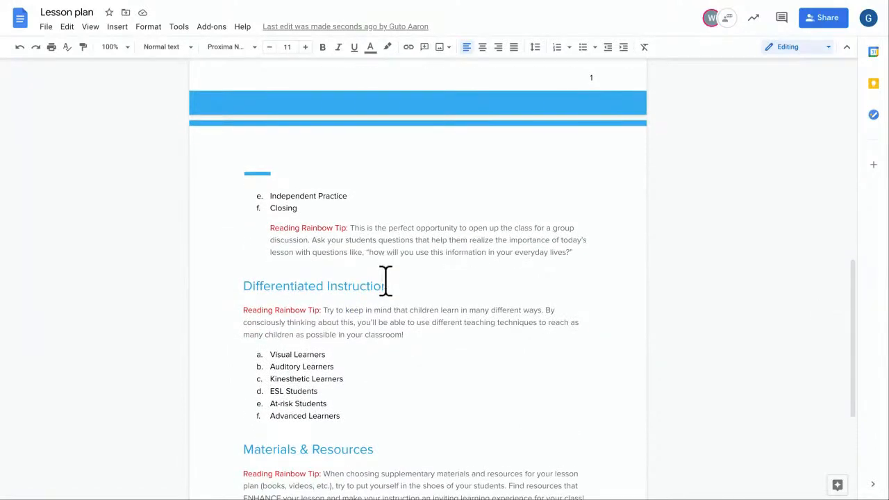
{"action": "left_click_drag", "start_coordinate": [348, 402], "coordinate": [243, 311]}
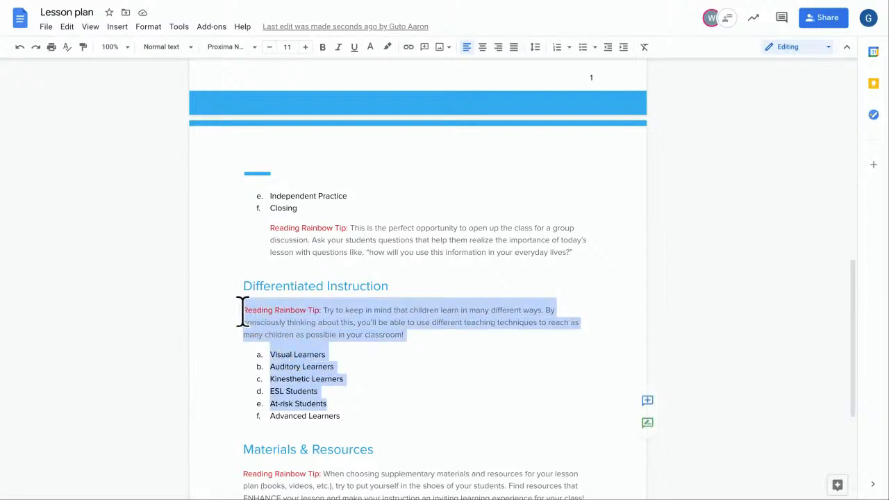
Step: Comment 'Please rewrite this' on the Differentiated Instruction tip, mentioning the colleague and assigning it to her
{"action": "left_click", "coordinate": [647, 403]}
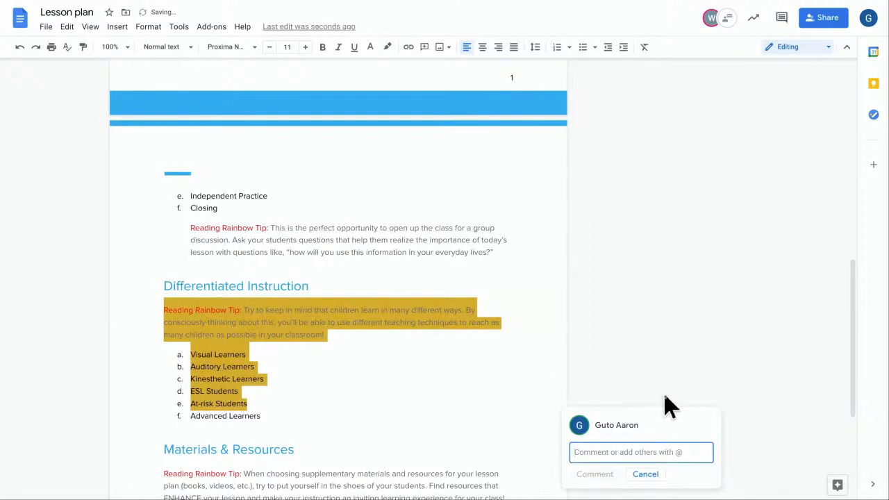
{"action": "type", "text": "@wendy"}
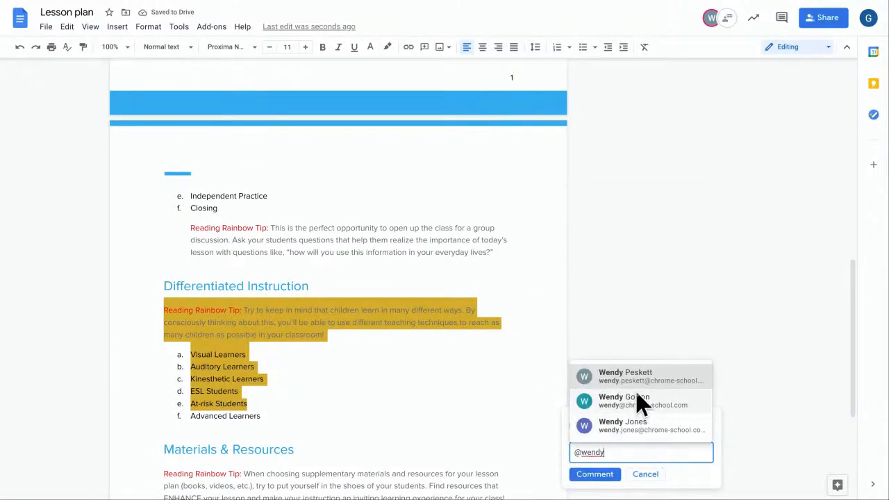
{"action": "left_click", "coordinate": [633, 380]}
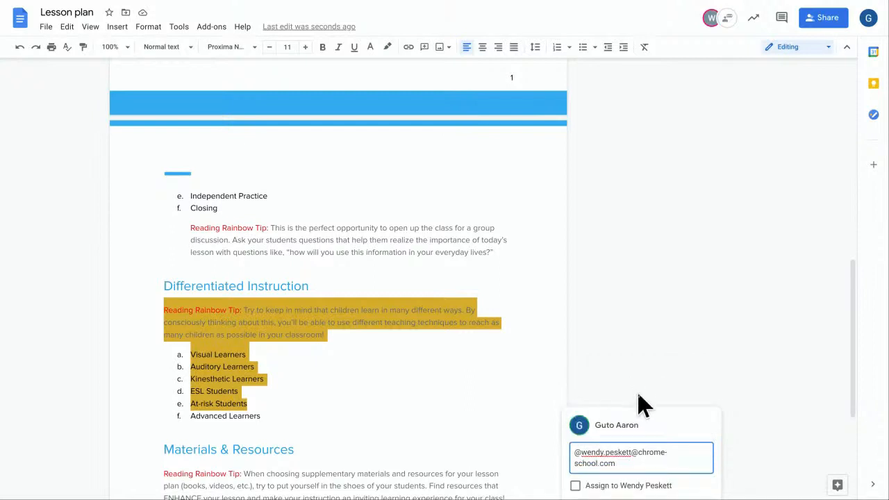
{"action": "type", "text": "Please rewrite this"}
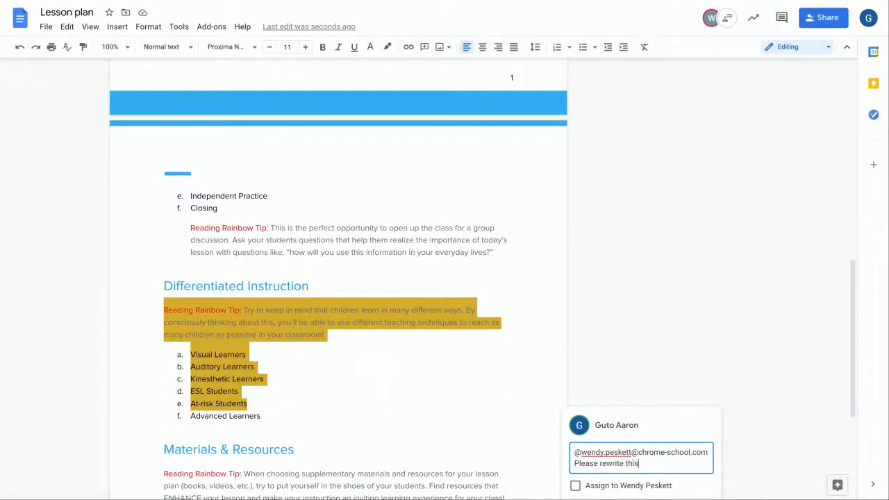
{"action": "scroll", "coordinate": [631, 403], "scroll_direction": "down", "scroll_amount": 2}
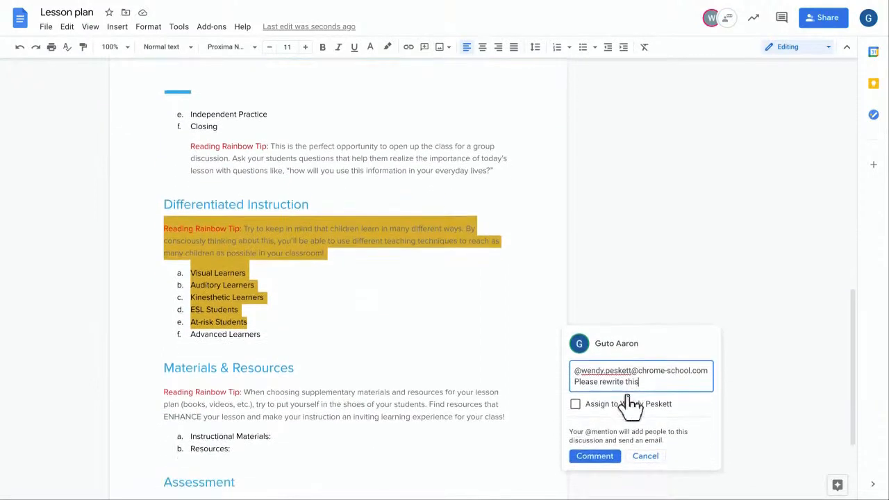
{"action": "left_click", "coordinate": [575, 406]}
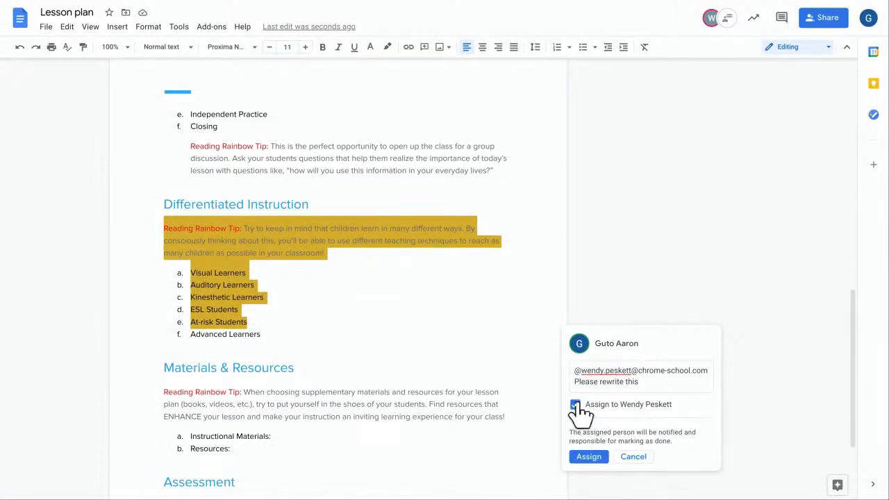
{"action": "left_click", "coordinate": [590, 459]}
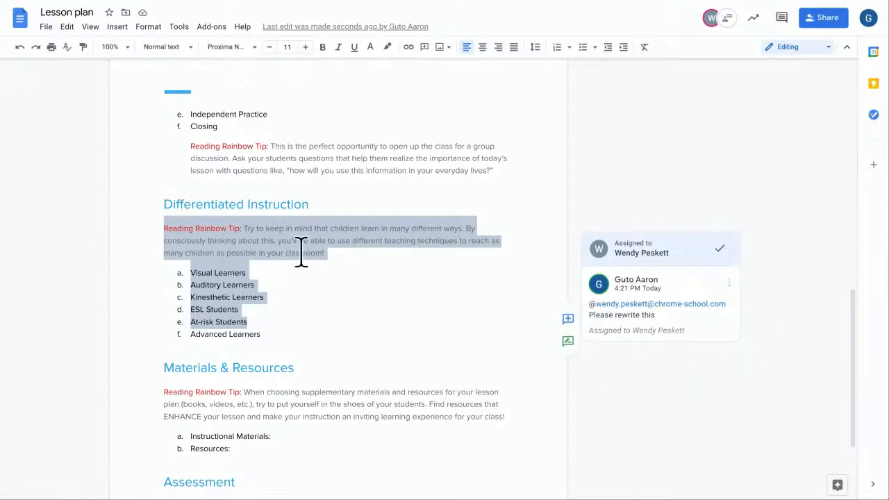
Step: Resolve the assigned comment thread, then select the whole Materials & Resources heading
{"action": "left_click", "coordinate": [716, 247]}
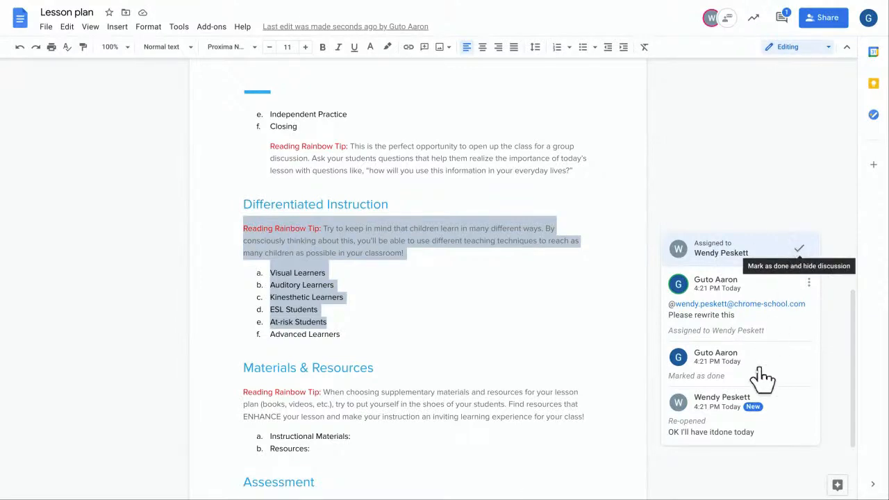
{"action": "left_click", "coordinate": [803, 239]}
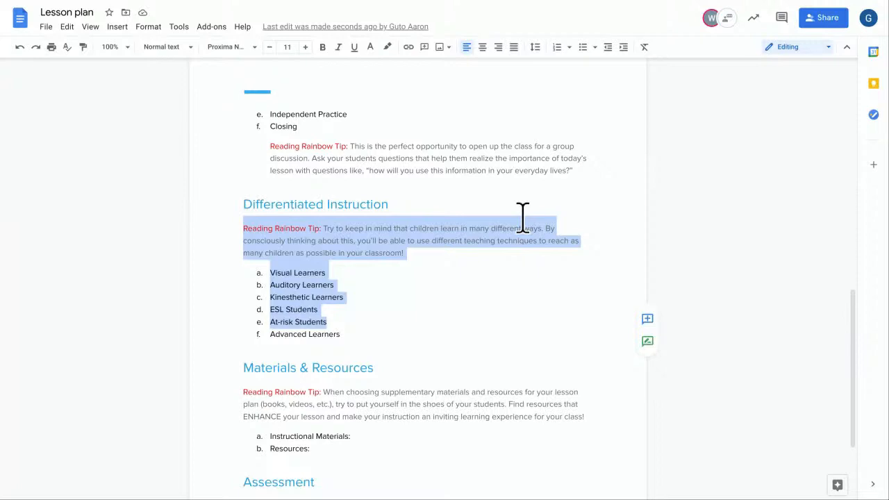
{"action": "scroll", "coordinate": [420, 316], "scroll_direction": "down", "scroll_amount": 2}
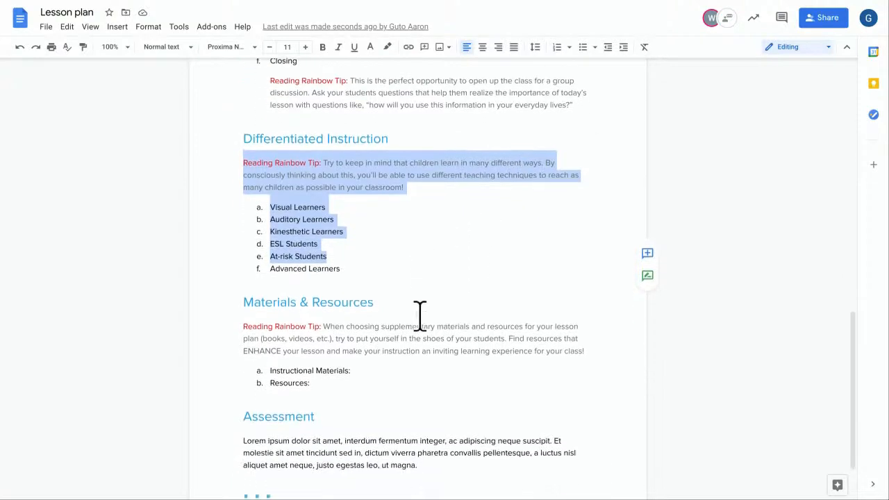
{"action": "scroll", "coordinate": [421, 316], "scroll_direction": "down", "scroll_amount": 1}
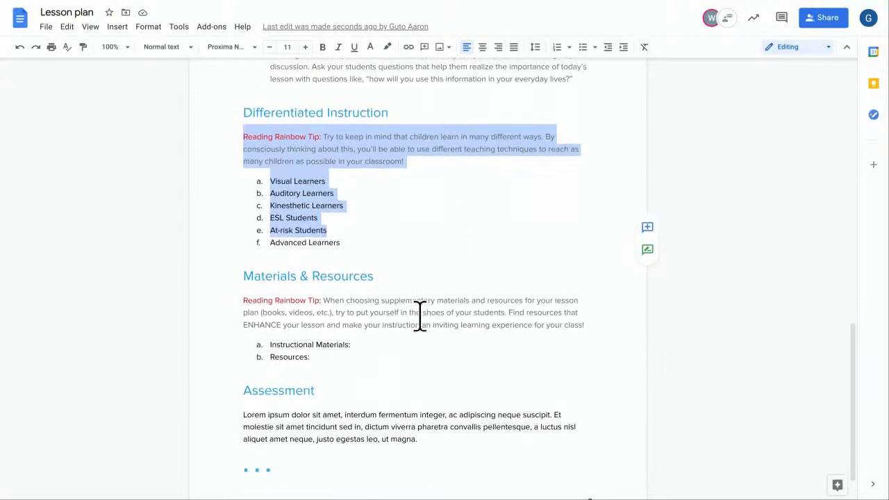
{"action": "double_click", "coordinate": [293, 282]}
{"action": "triple_click", "coordinate": [294, 281]}
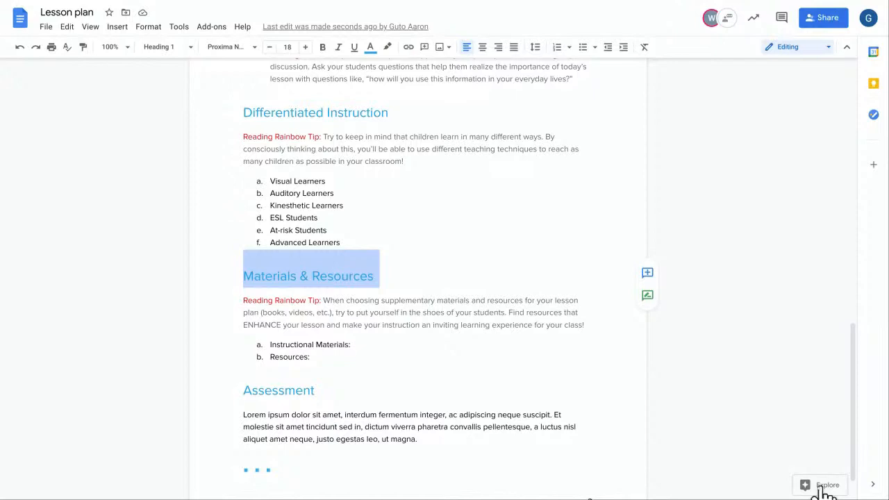
Step: Search Explore for 'volcano experiment school' alongside the lesson plan
{"action": "left_click", "coordinate": [821, 489]}
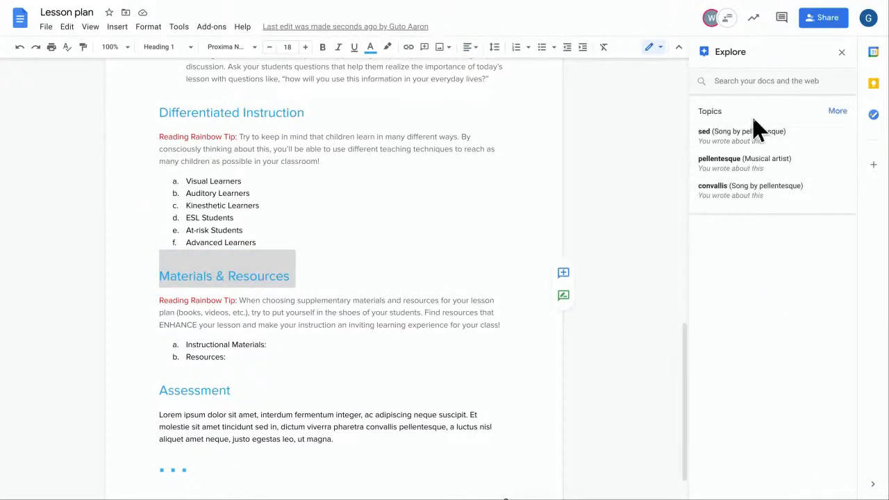
{"action": "left_click", "coordinate": [741, 89]}
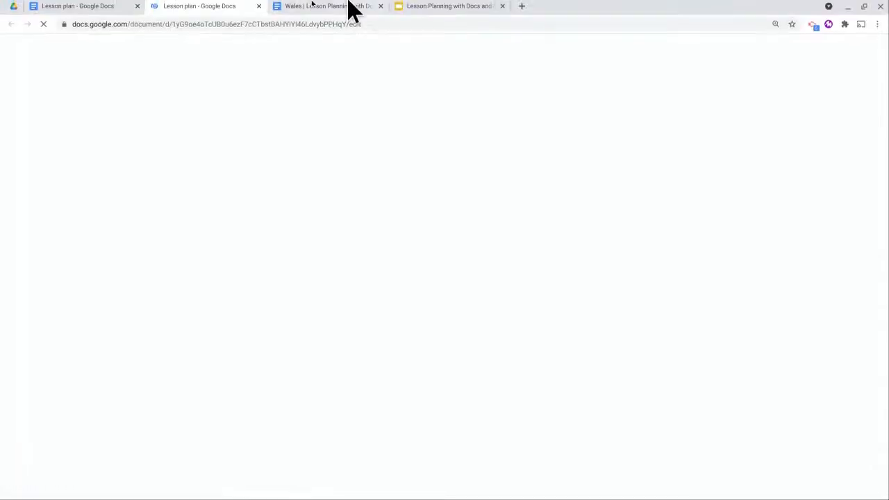
{"action": "left_click", "coordinate": [100, 10]}
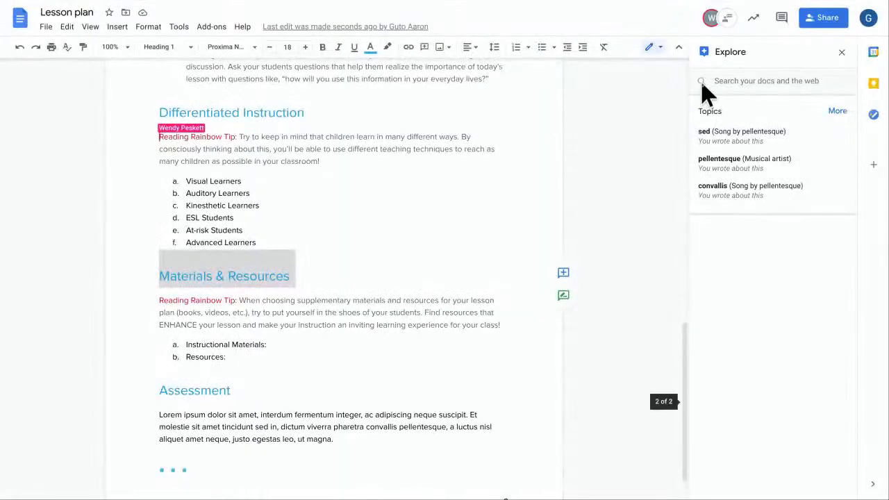
{"action": "left_click", "coordinate": [720, 81]}
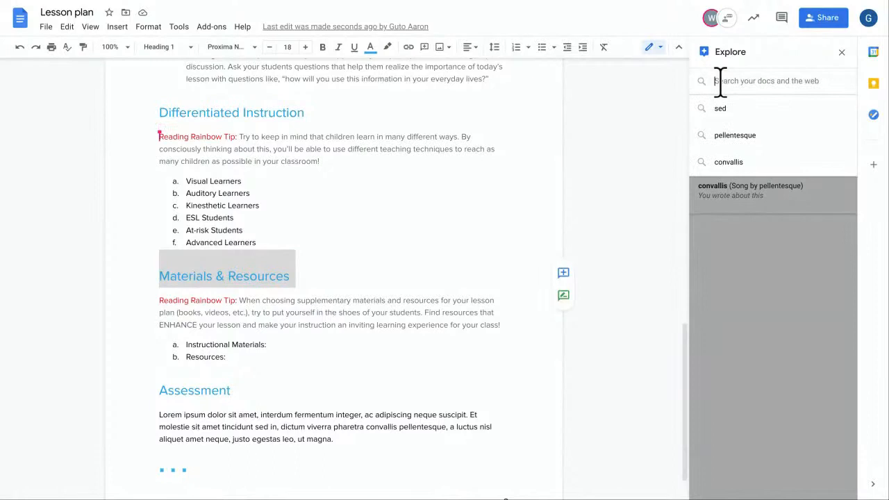
{"action": "type", "text": "volcan"}
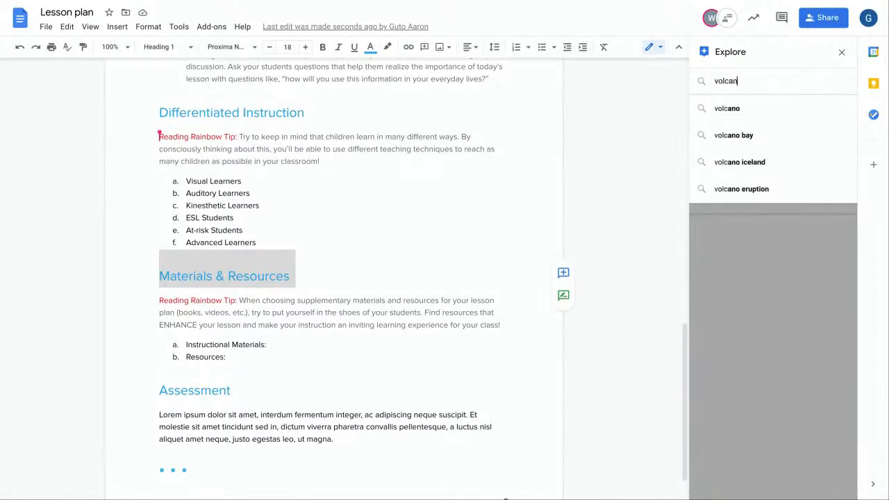
{"action": "type", "text": "o experiment school"}
{"action": "key", "text": "Return"}
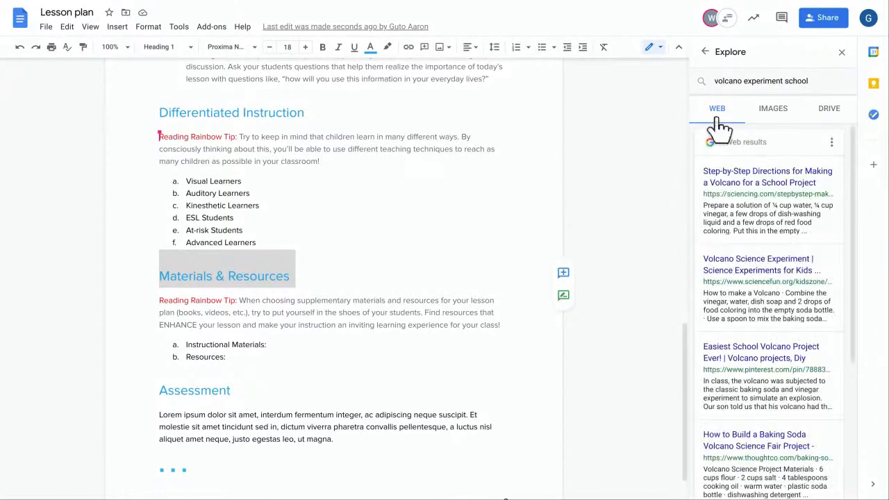
{"action": "left_click", "coordinate": [764, 184]}
{"action": "scroll", "coordinate": [305, 121], "scroll_direction": "down", "scroll_amount": 3}
{"action": "scroll", "coordinate": [547, 193], "scroll_direction": "down", "scroll_amount": 4}
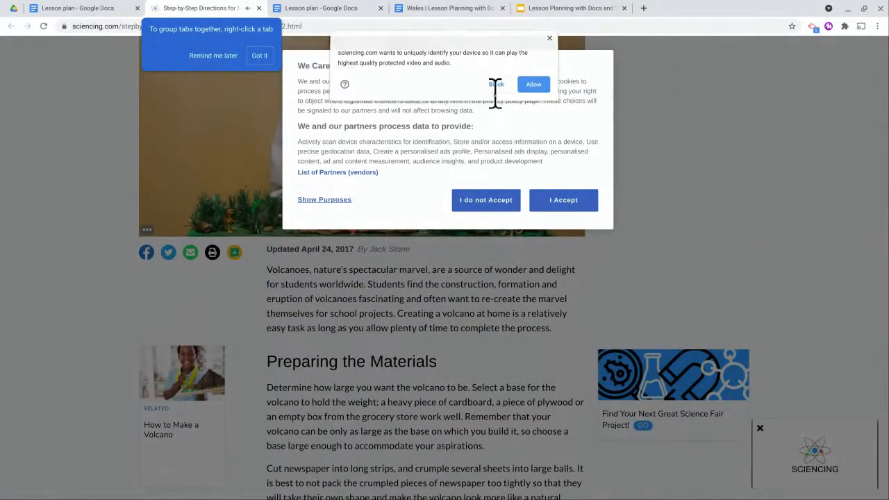
{"action": "left_click", "coordinate": [496, 84]}
{"action": "left_click", "coordinate": [259, 8]}
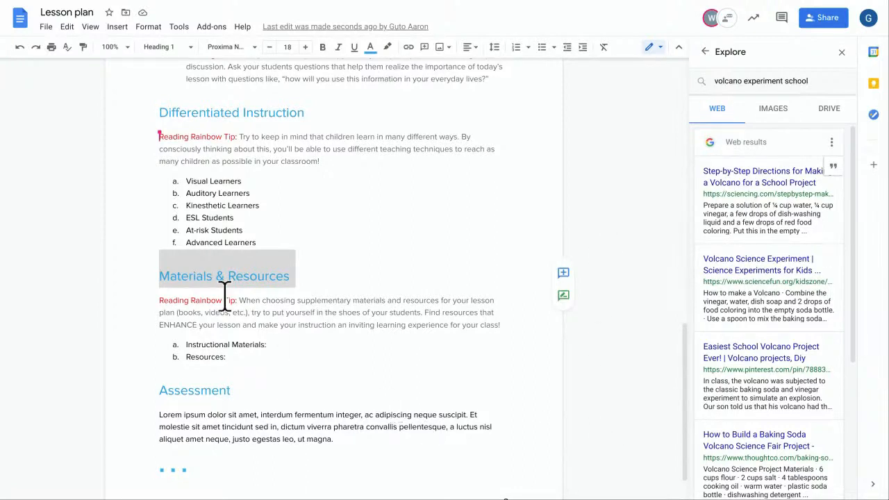
{"action": "mouse_move", "coordinate": [132, 10]}
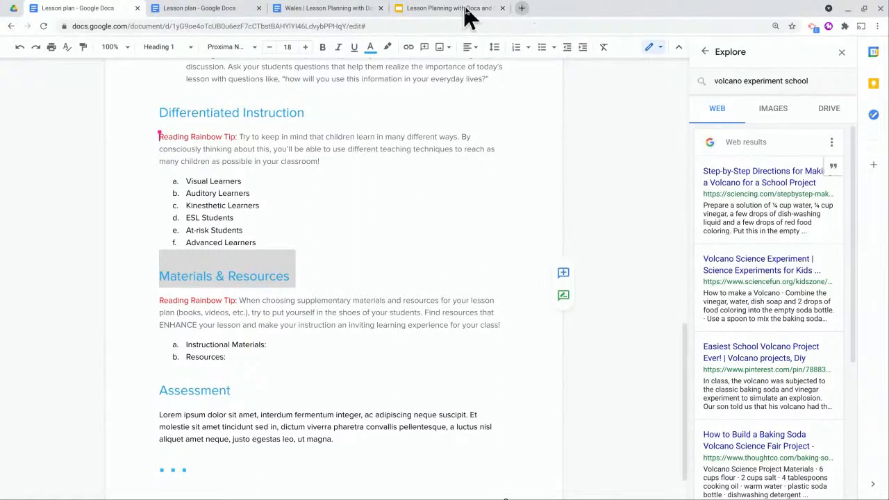
Step: Create a Slides deck in the Geography Dept drive from the General 'Lesson plan' template
{"action": "left_click", "coordinate": [13, 10]}
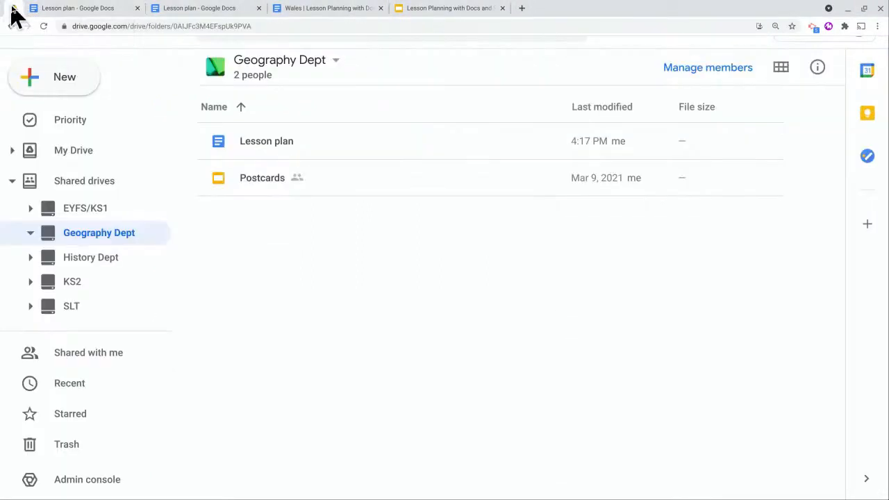
{"action": "left_click", "coordinate": [45, 79]}
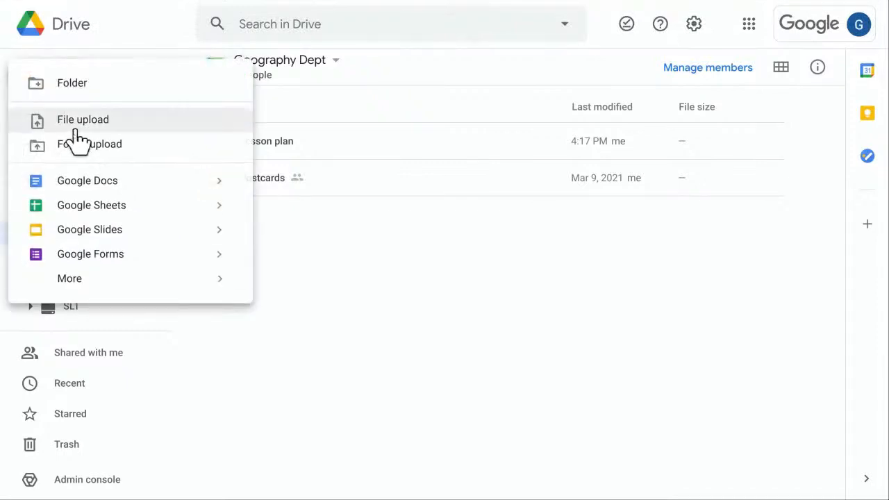
{"action": "mouse_move", "coordinate": [216, 231]}
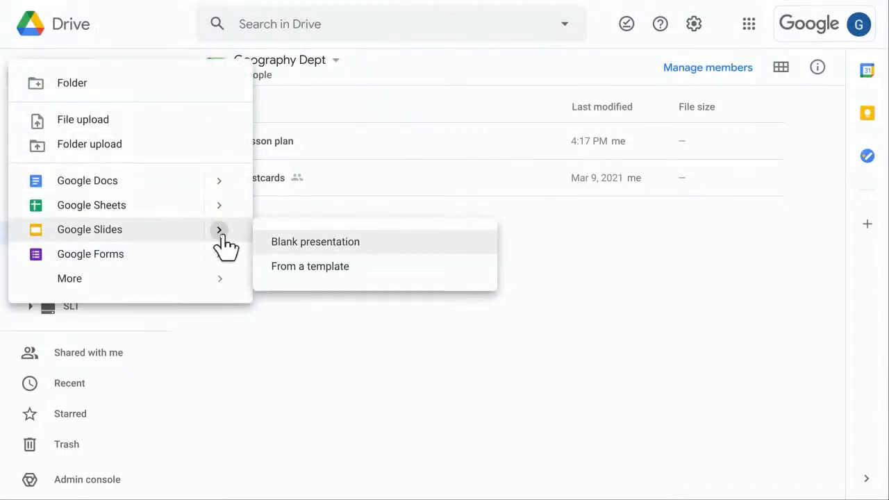
{"action": "left_click", "coordinate": [287, 267]}
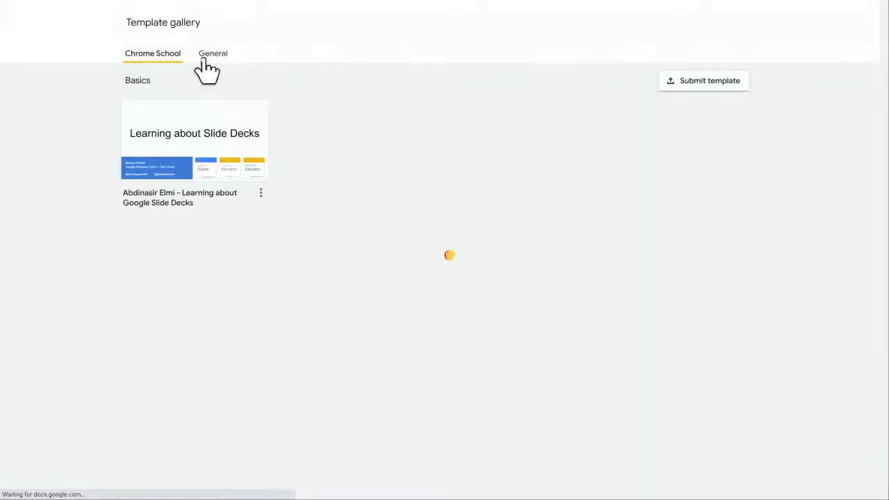
{"action": "left_click", "coordinate": [204, 59]}
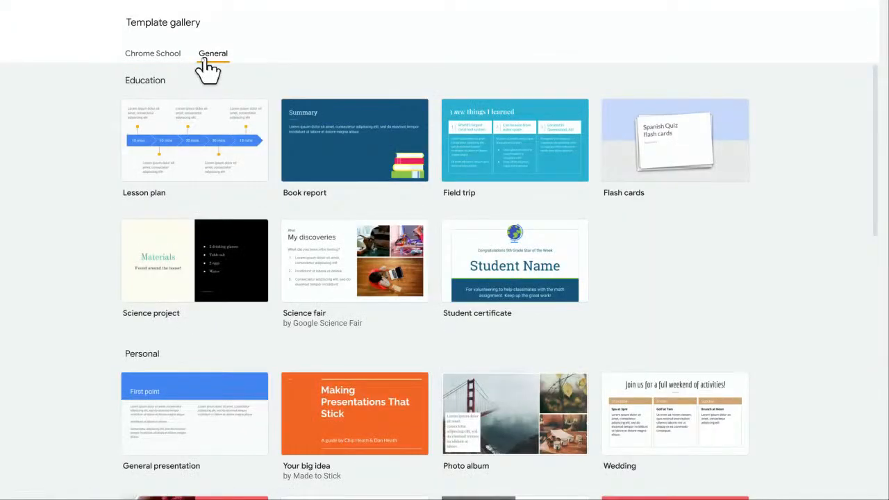
{"action": "left_click", "coordinate": [170, 159]}
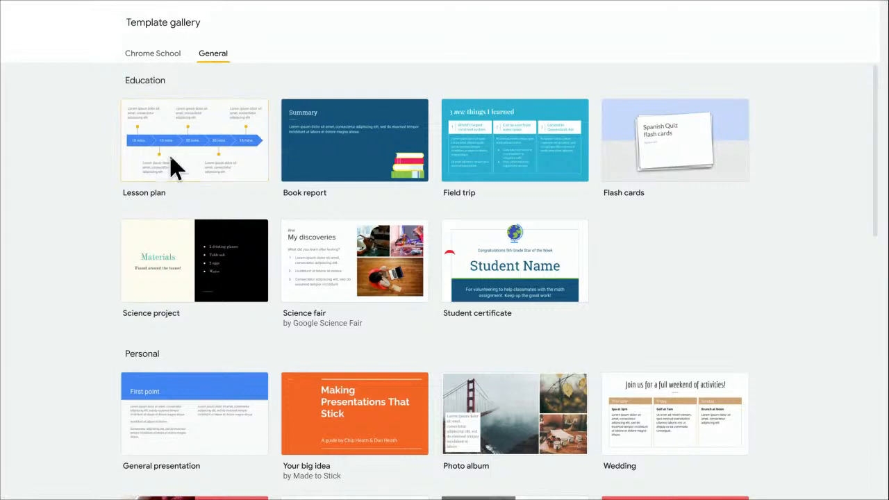